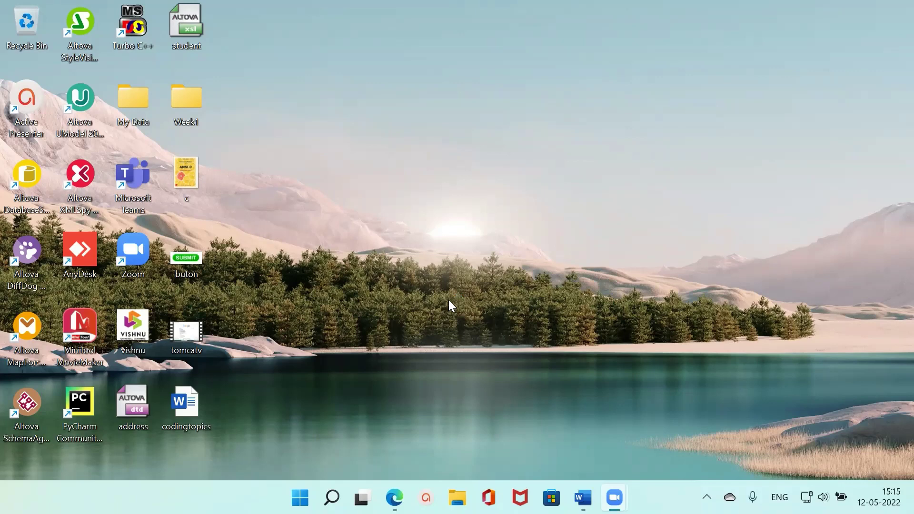
Open Microsoft Edge and go to google.com
left_click(395, 498)
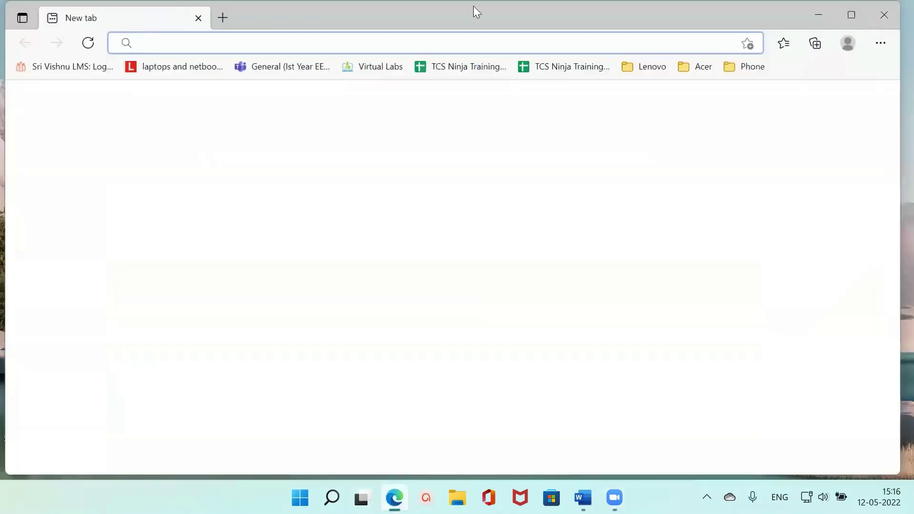
left_click(498, 36)
type("google")
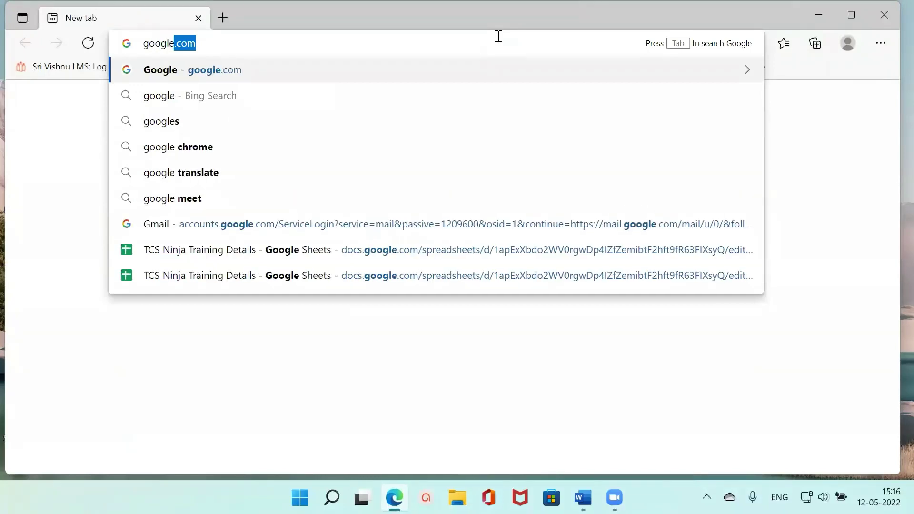
key("Return")
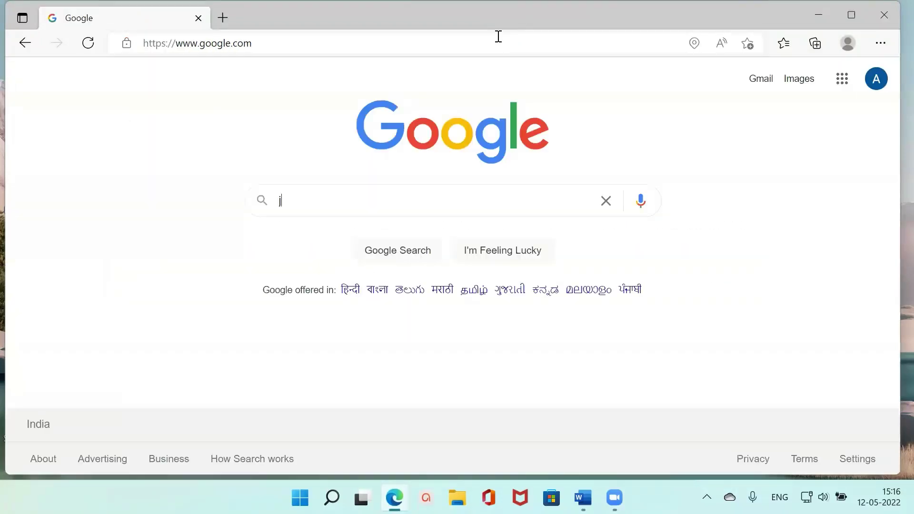
Search Google for "java 8 download for windows"
type("j")
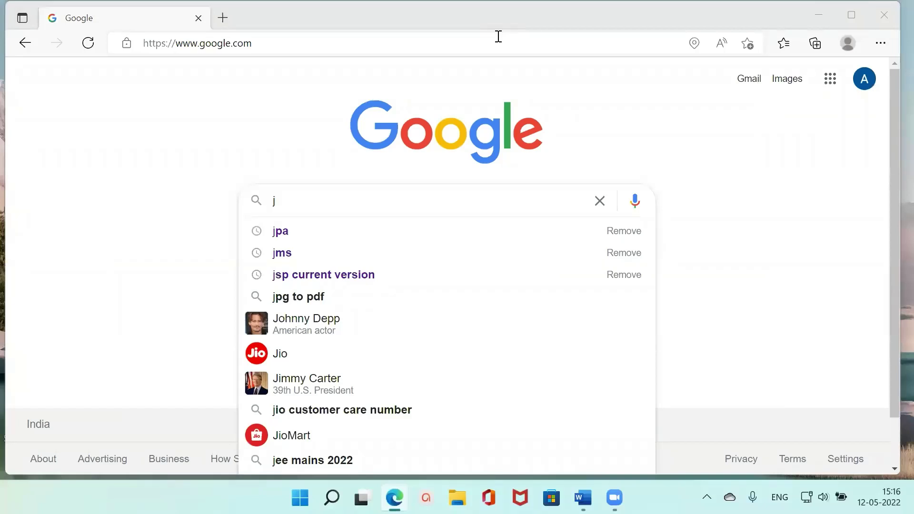
left_click(349, 199)
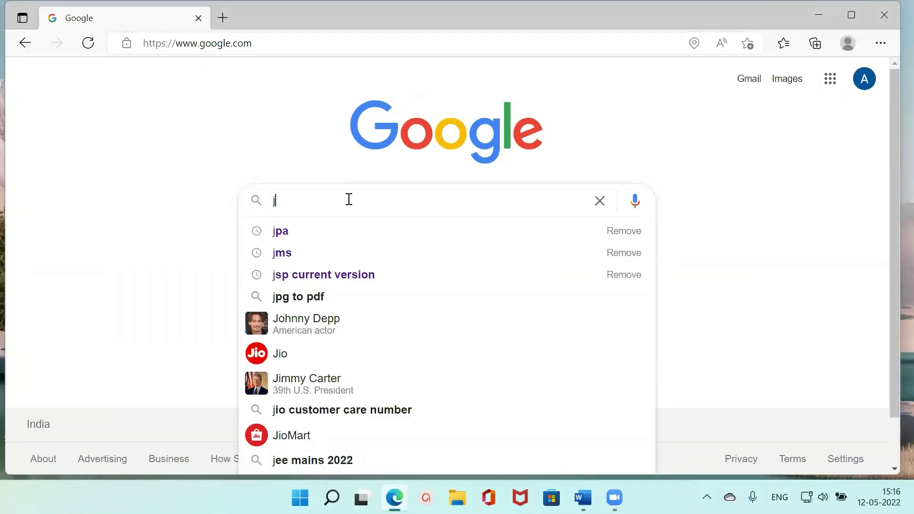
type("ava")
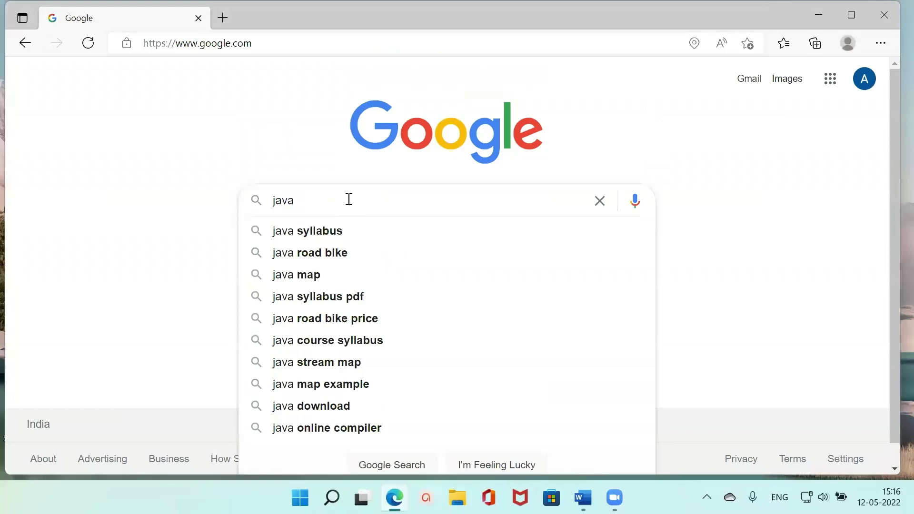
type(" 8")
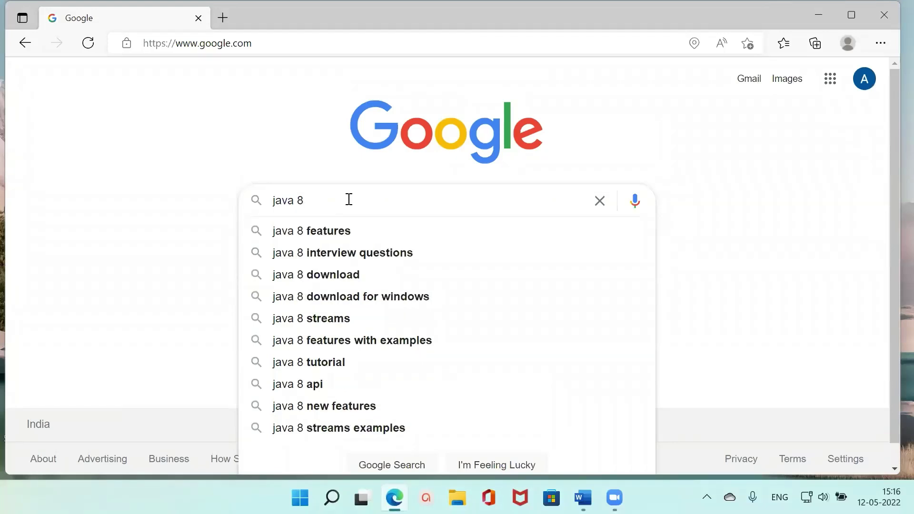
left_click(337, 300)
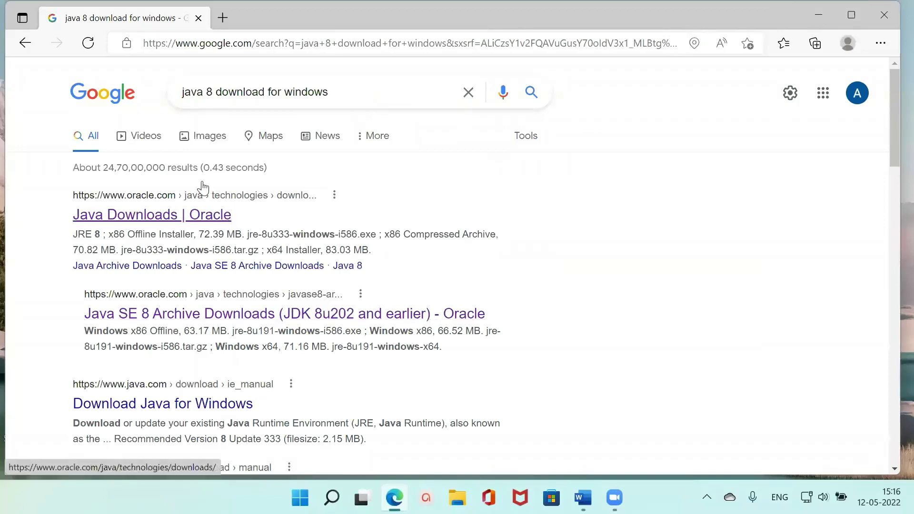
Open Oracle's Java Downloads page from the results, maximize the window, and go to the Java archive
left_click(132, 216)
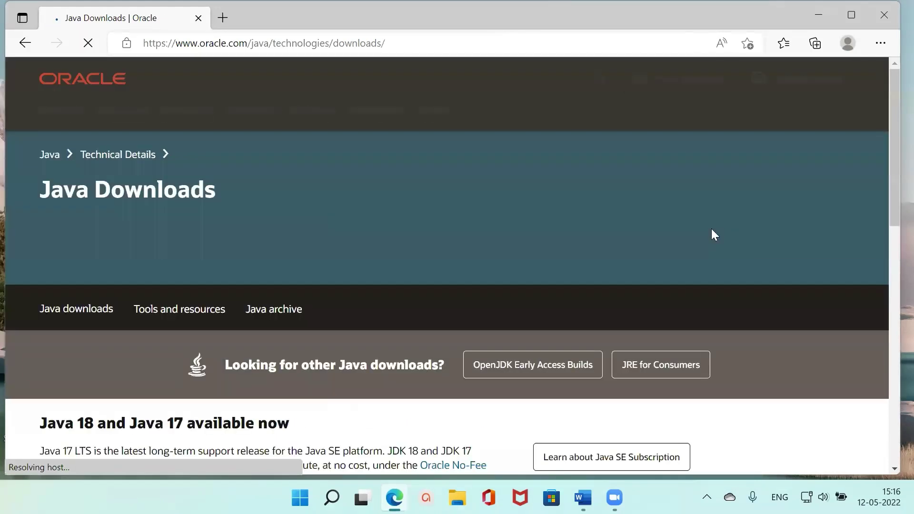
scroll(712, 235, "down", 3)
key("super+Up")
left_click(903, 257)
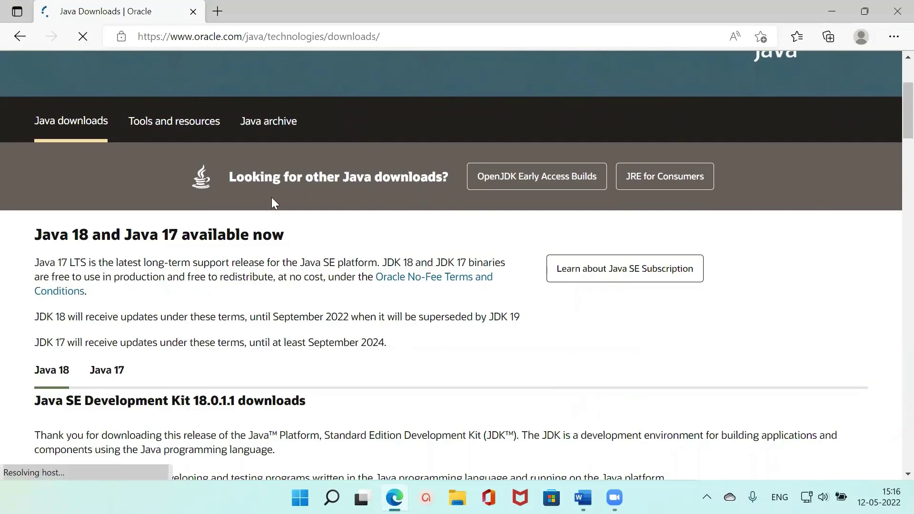
left_click(276, 119)
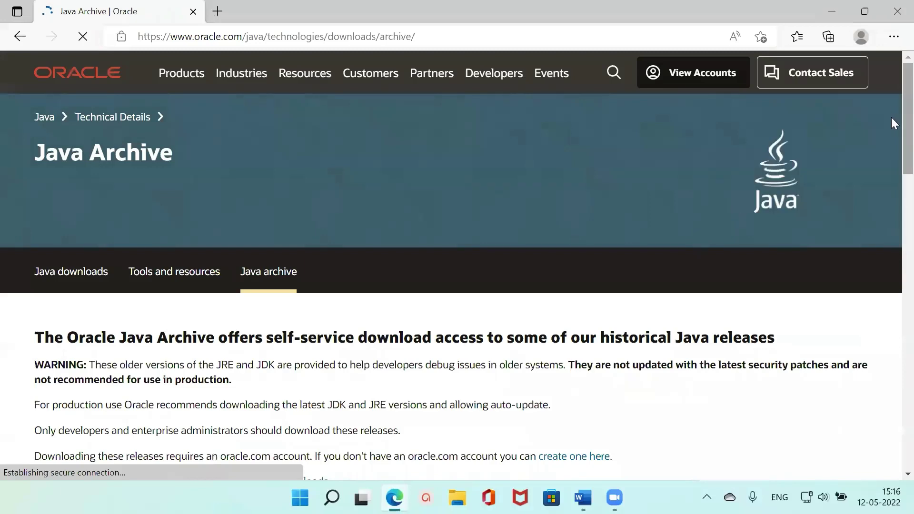
Open the Java SE 8 (8u202 and earlier) page from the archive's Java SE downloads
scroll(891, 127, "down", 1)
scroll(891, 127, "down", 9)
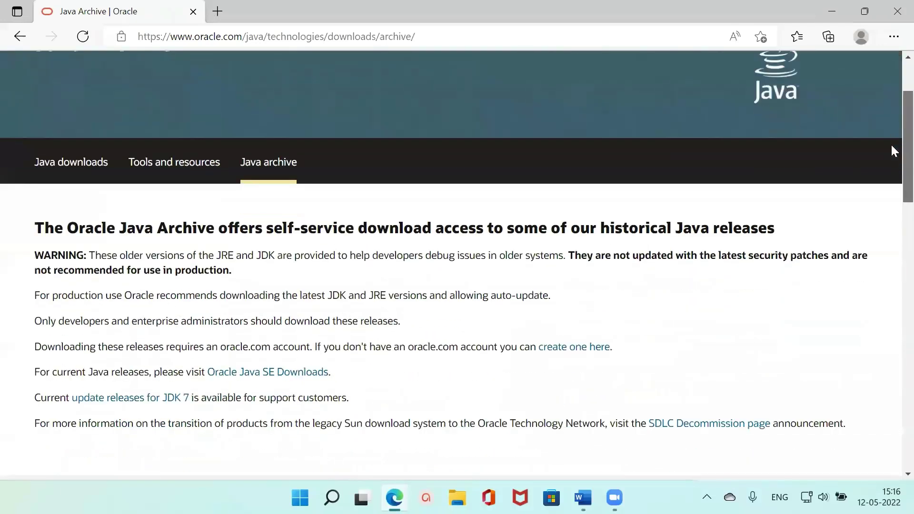
scroll(895, 229, "down", 3)
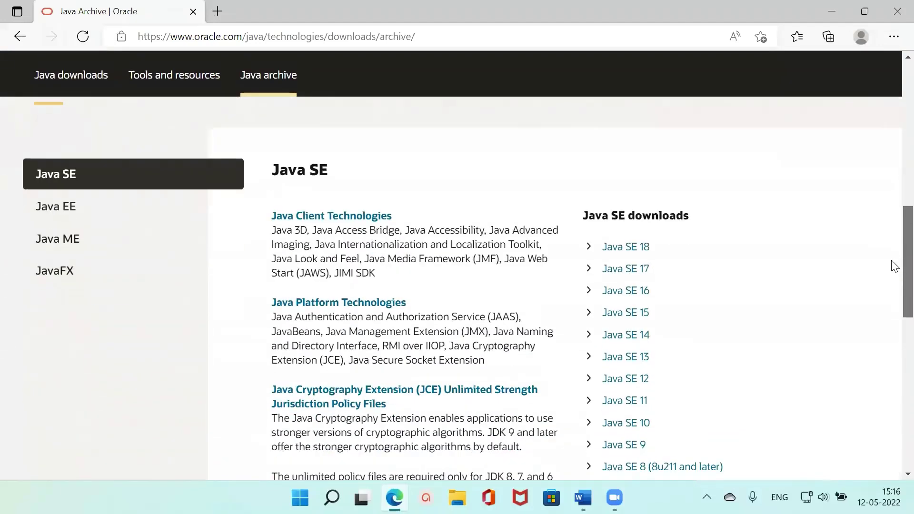
scroll(894, 266, "down", 4)
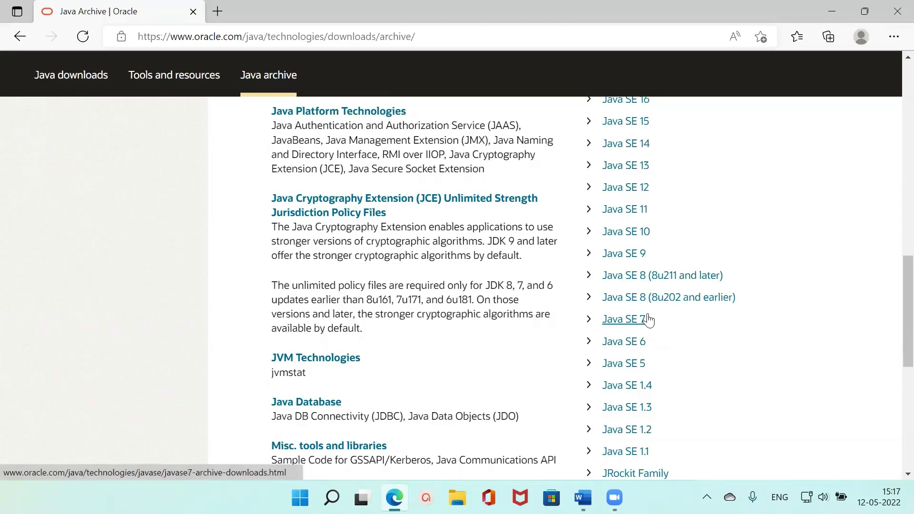
left_click(647, 297)
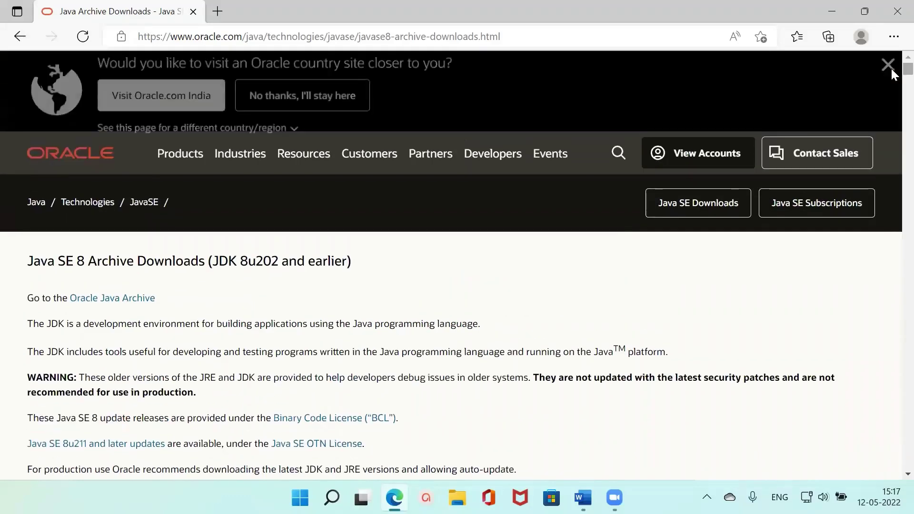
Request the Windows x64 installer jdk-8u201-windows-x64.exe, accepting the Oracle Binary Code License Agreement
scroll(892, 75, "down", 15)
scroll(892, 76, "down", 20)
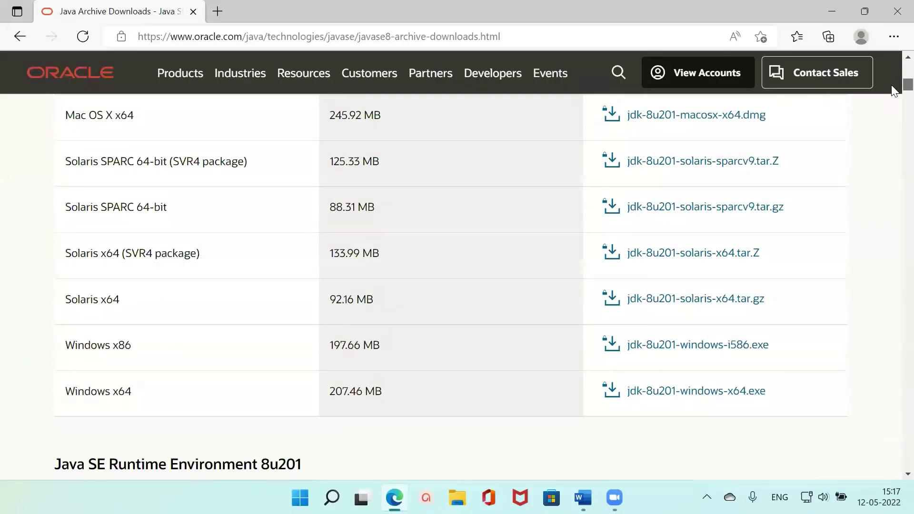
scroll(893, 91, "down", 9)
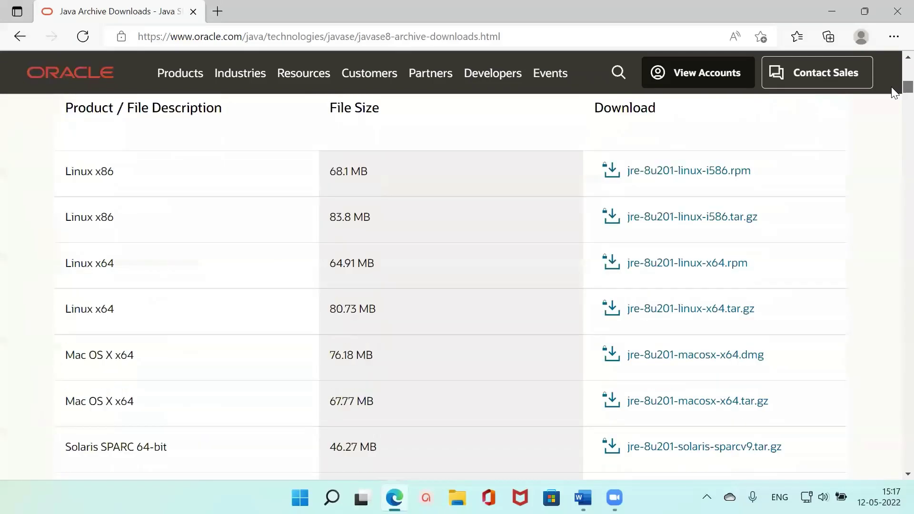
scroll(894, 90, "up", 5)
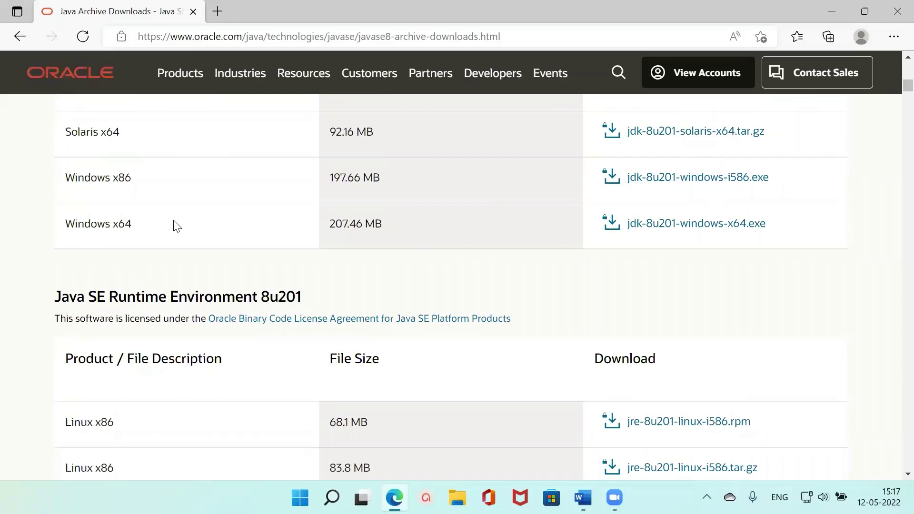
left_click(656, 224)
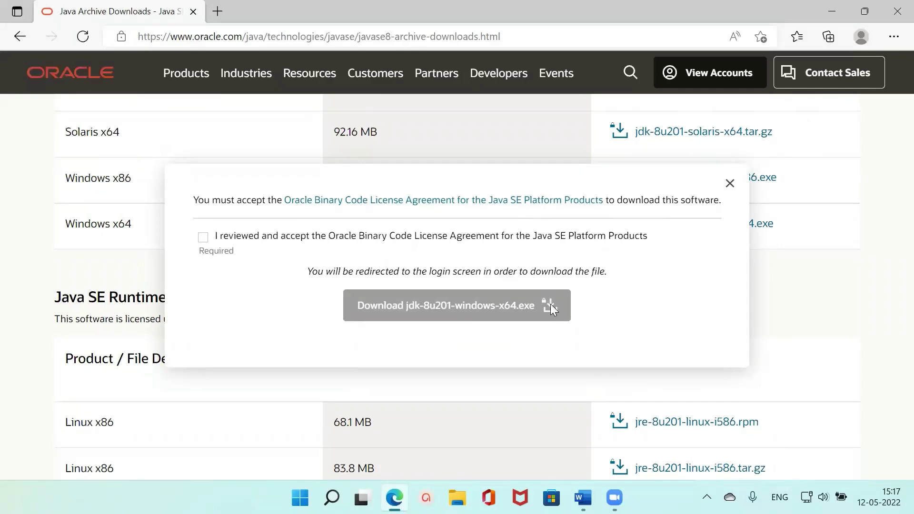
left_click(203, 237)
left_click(551, 308)
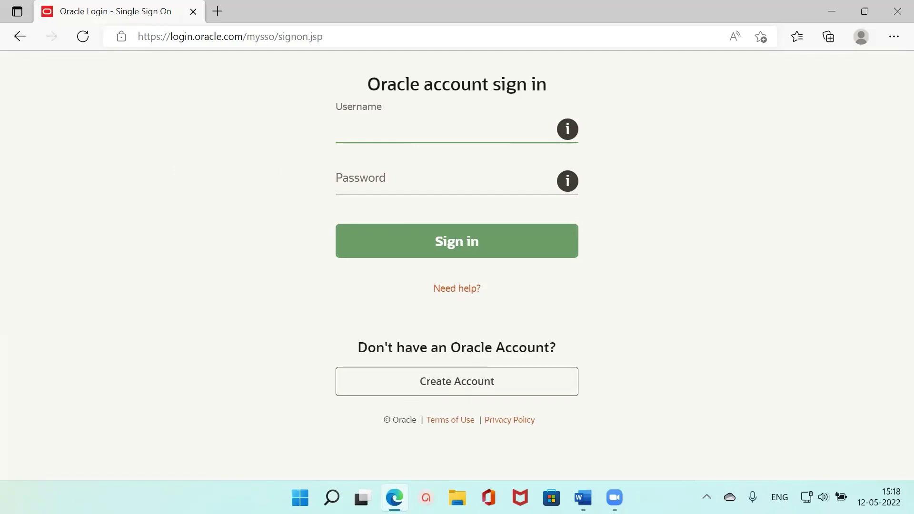
Launch the jdk-8u202-windows-x64 installer from the Downloads folder and minimize the open windows
key("super+e")
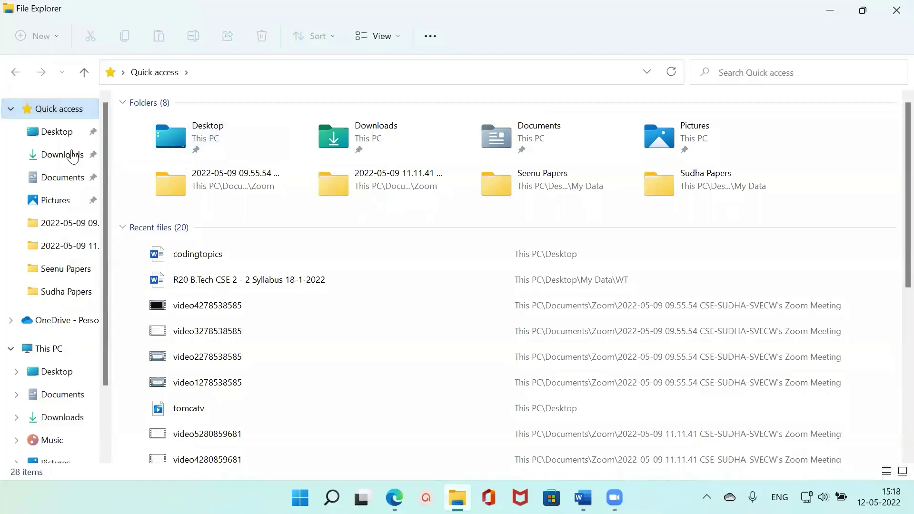
left_click(72, 156)
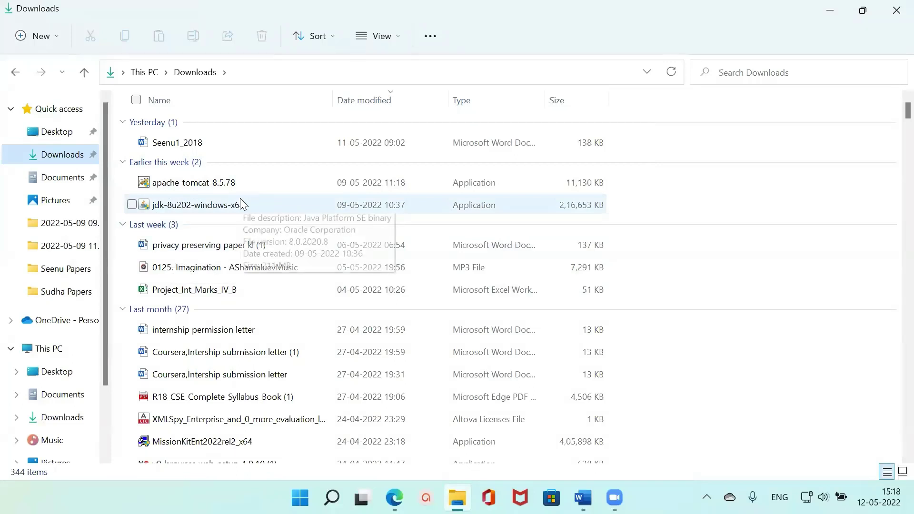
mouse_move(202, 208)
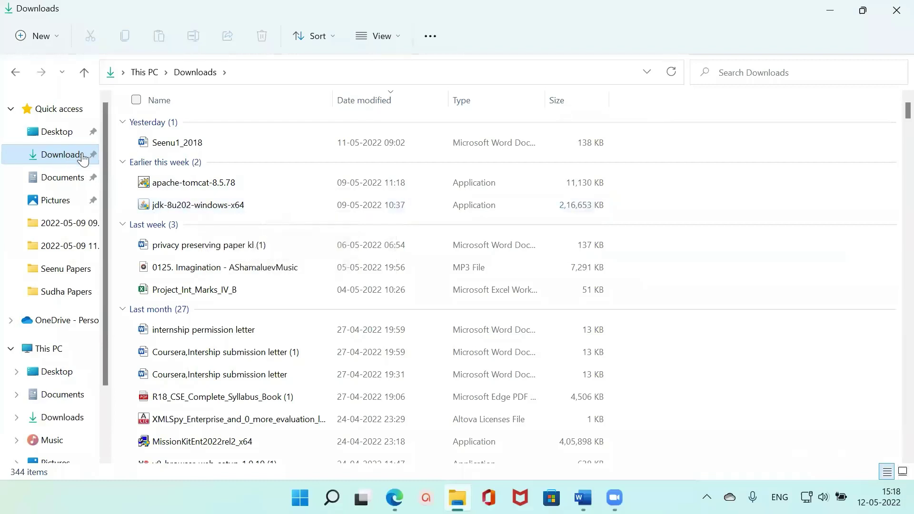
double_click(224, 209)
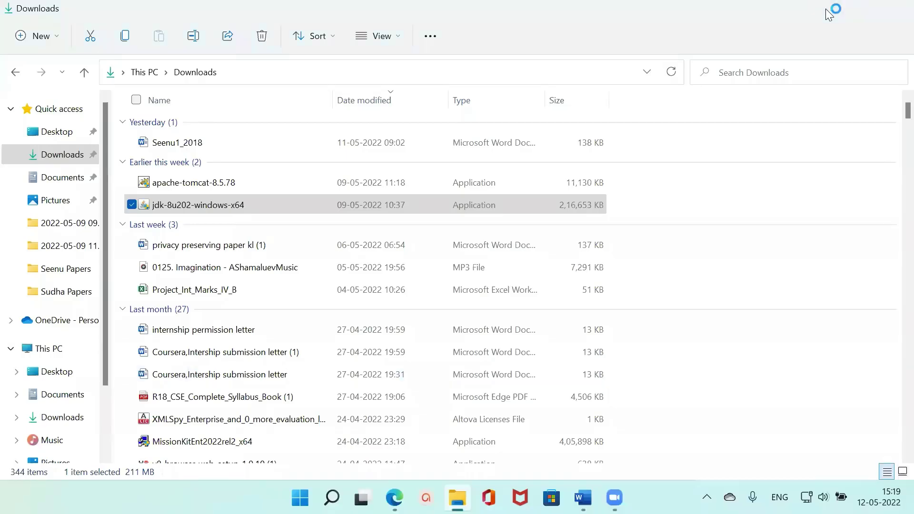
left_click(829, 12)
left_click(828, 12)
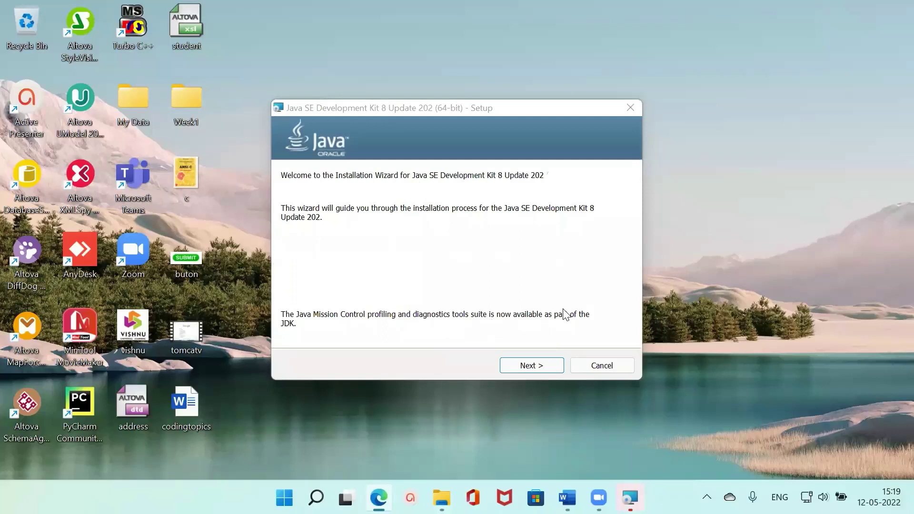
Install the JDK to C:\Program Files\Java\jdk1.8.0_202\ and the JRE to C:\Program Files\Java\jre1.8.0_202, and close the setup wizard
left_click(528, 368)
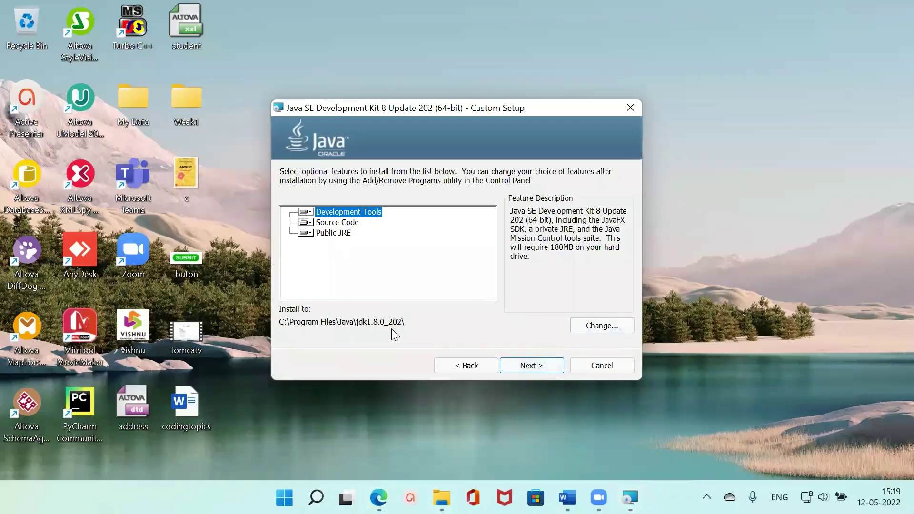
left_click(540, 366)
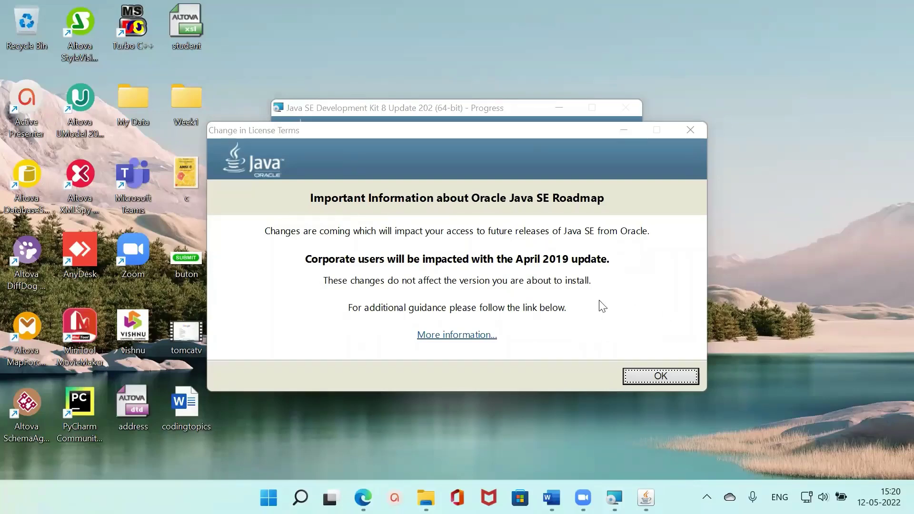
left_click(660, 379)
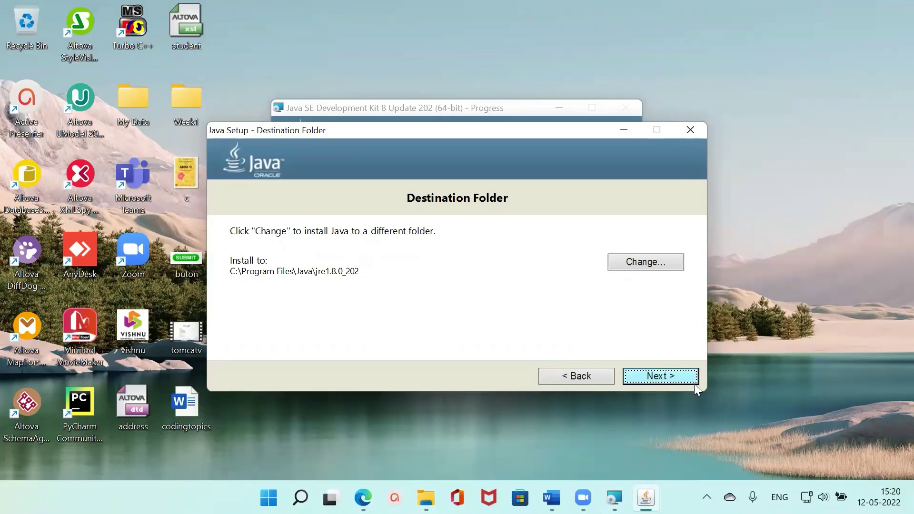
left_click(682, 377)
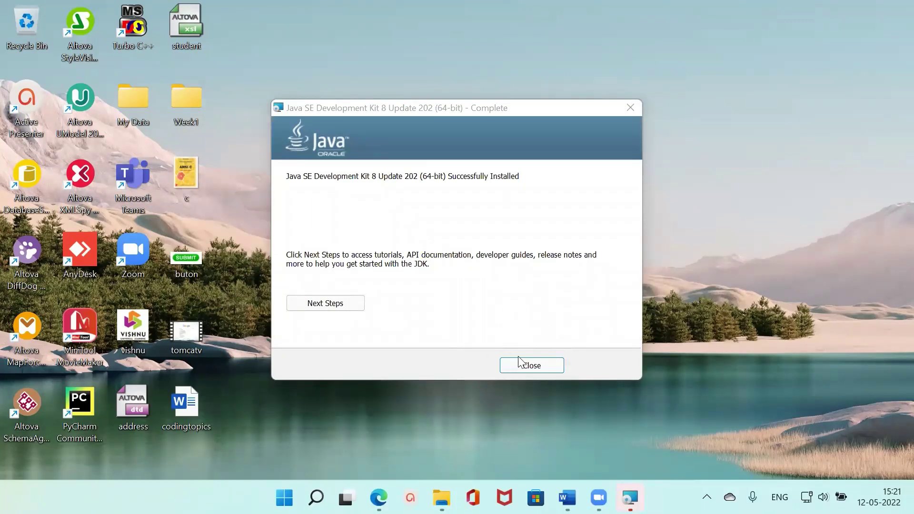
left_click(550, 367)
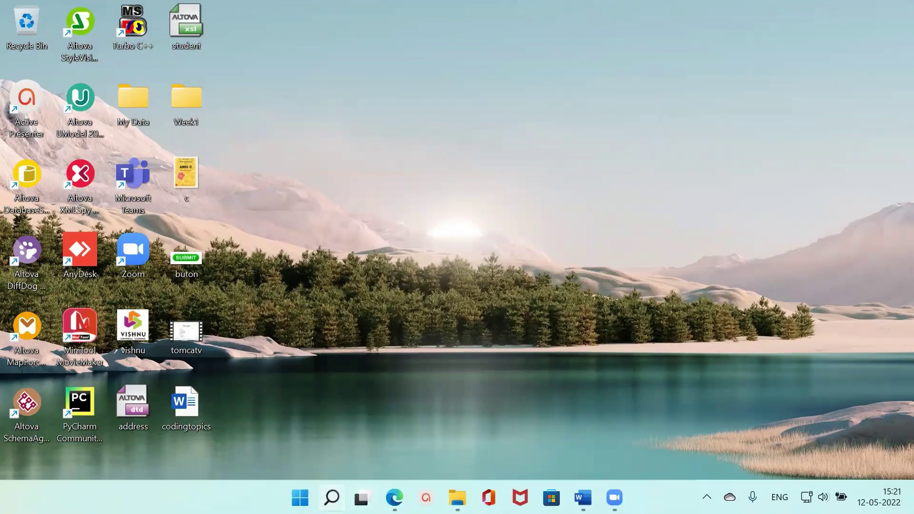
Open Command Prompt and check the installed Java version with the java -version command
left_click(332, 498)
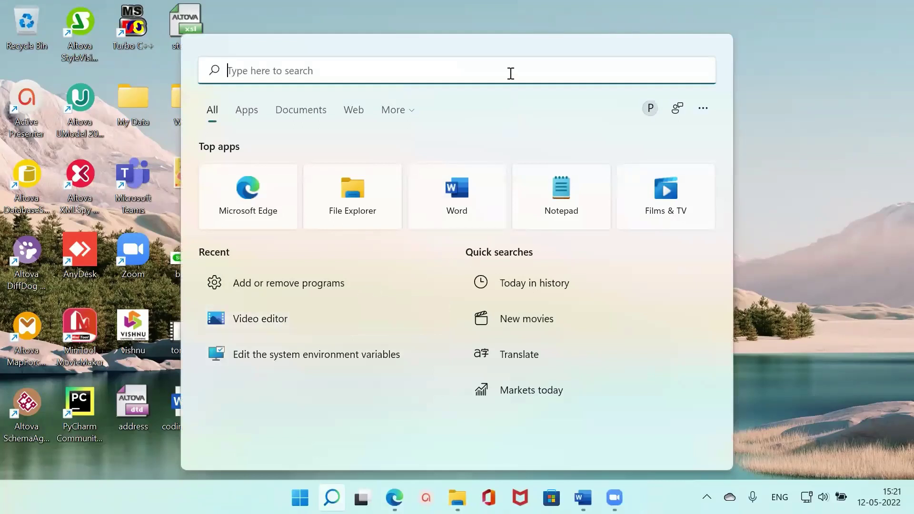
type("cmd")
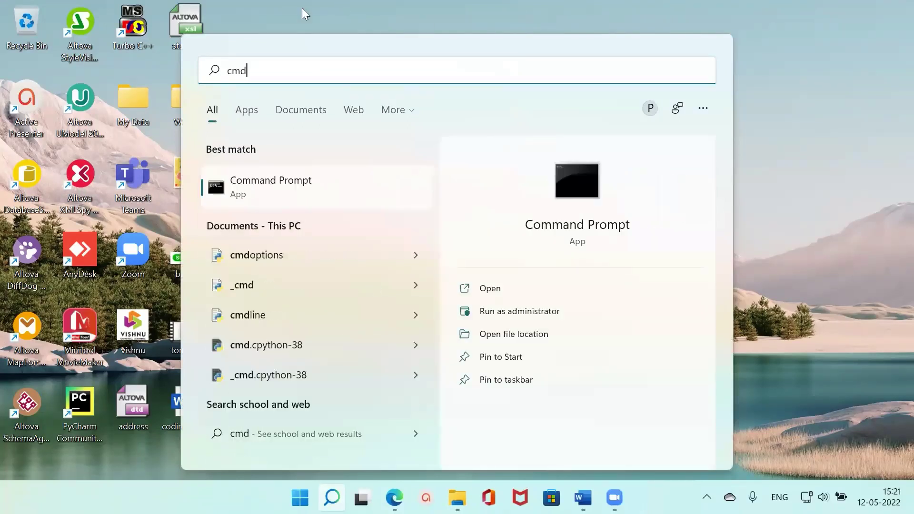
left_click(284, 187)
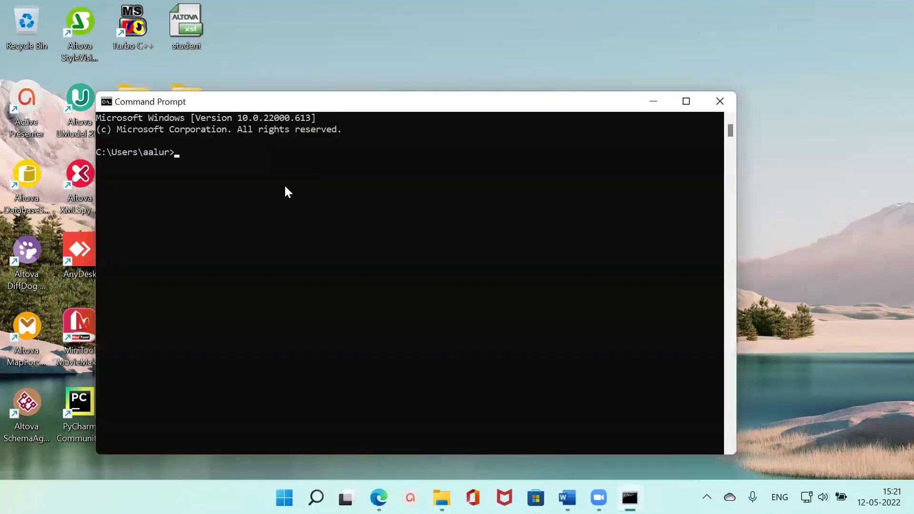
type("java - version")
key("Return")
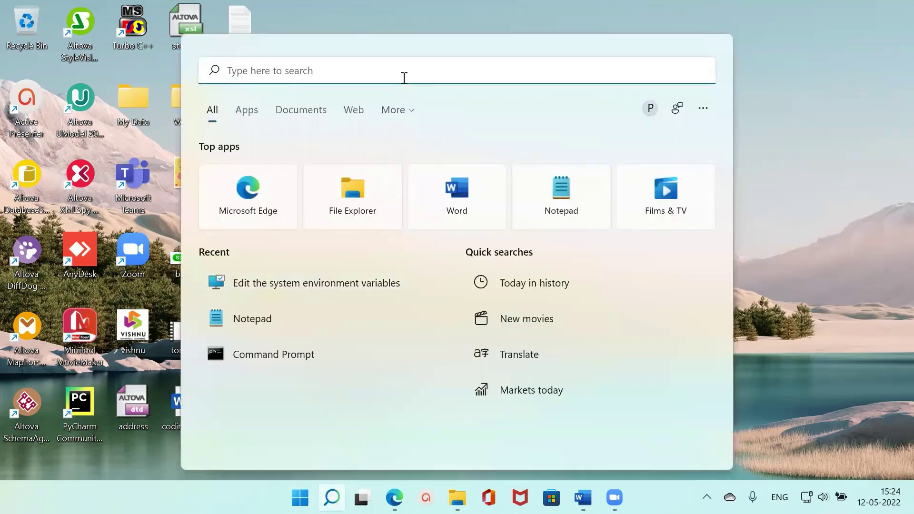
Open the Windows environment variables settings and start a new system variable named JAVA_HOME
type("env")
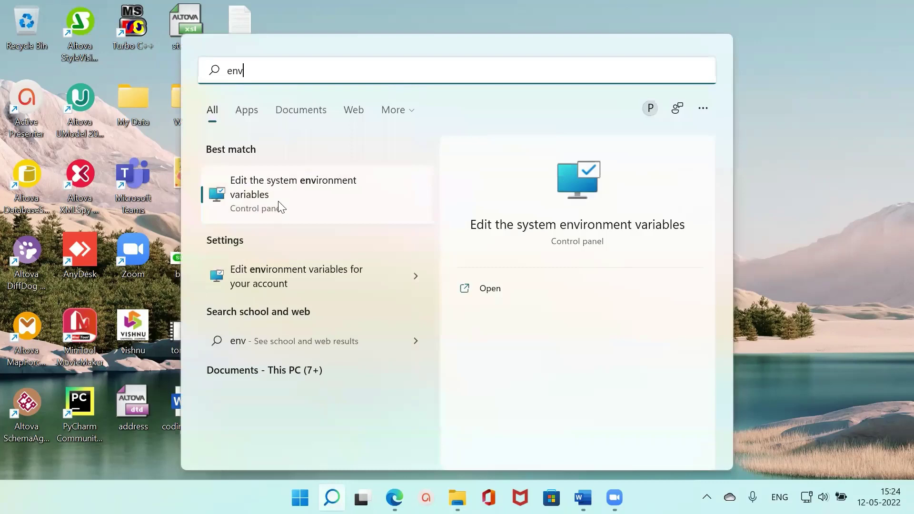
left_click(284, 188)
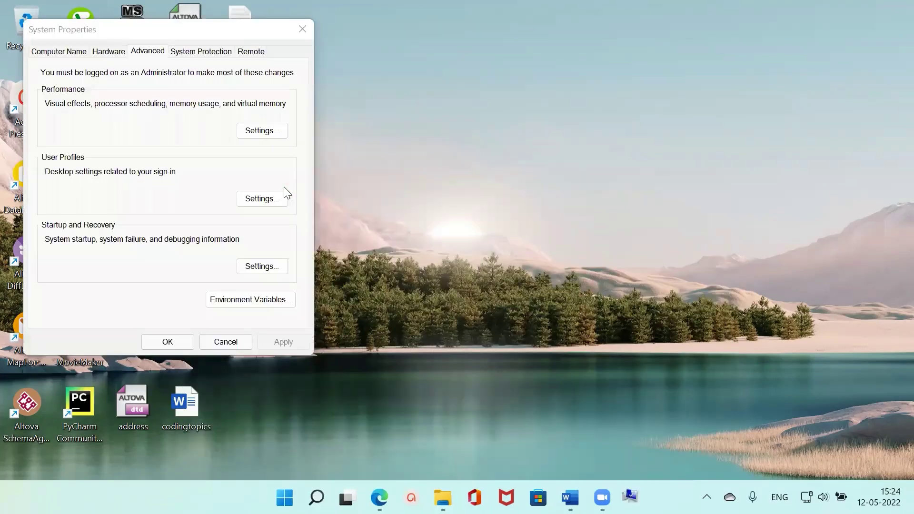
left_click(240, 299)
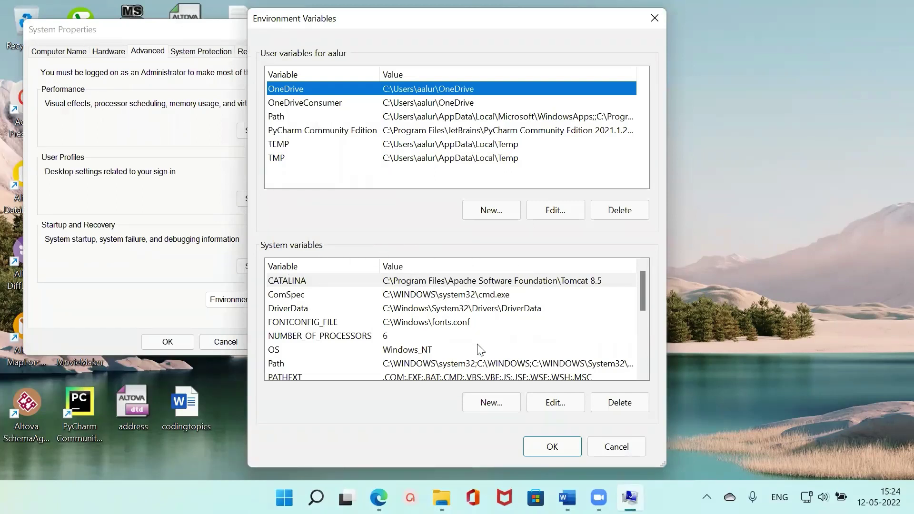
left_click(496, 402)
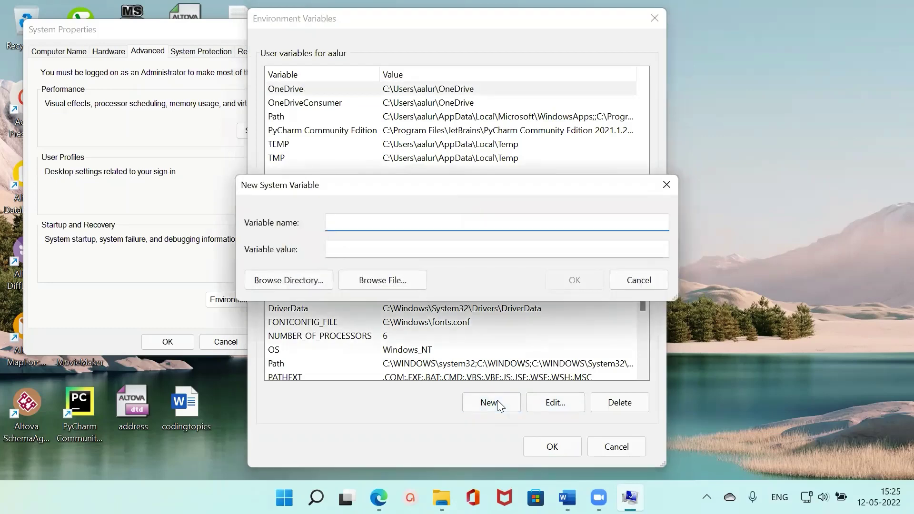
type("JAVA_HOME")
left_click(512, 251)
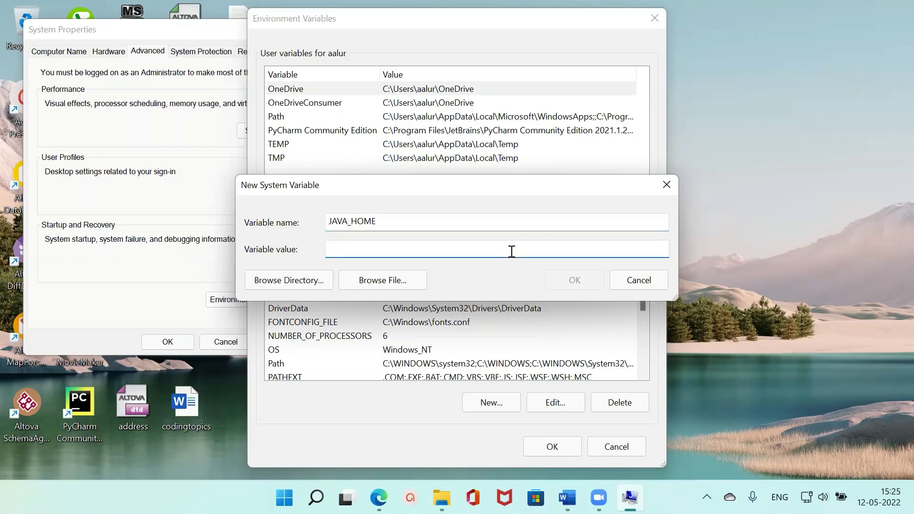
Browse to C:\Program Files\Java\jdk1.8.0_202\bin in File Explorer and copy the folder's path
left_click(382, 280)
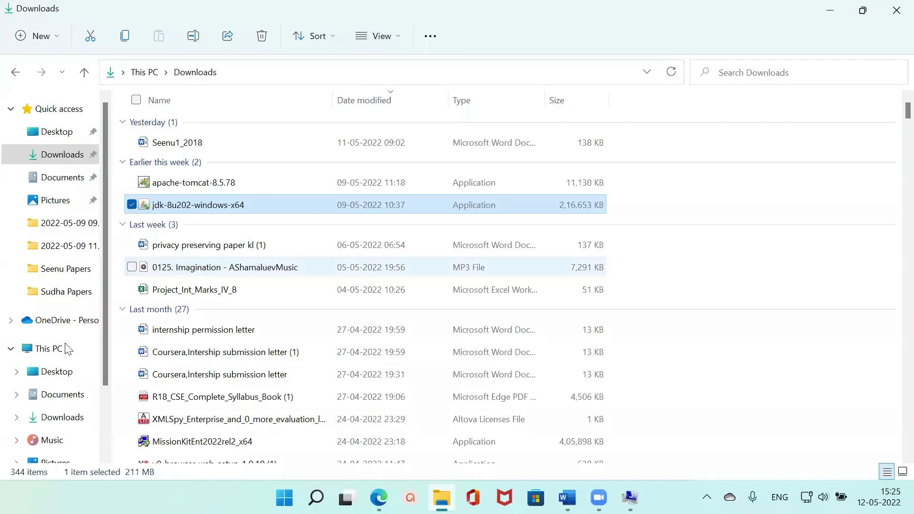
left_click(68, 349)
double_click(268, 234)
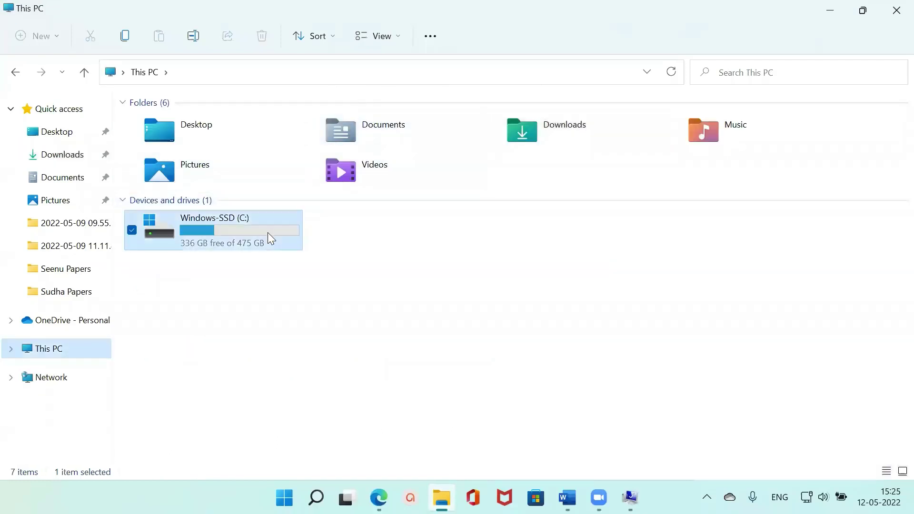
double_click(194, 169)
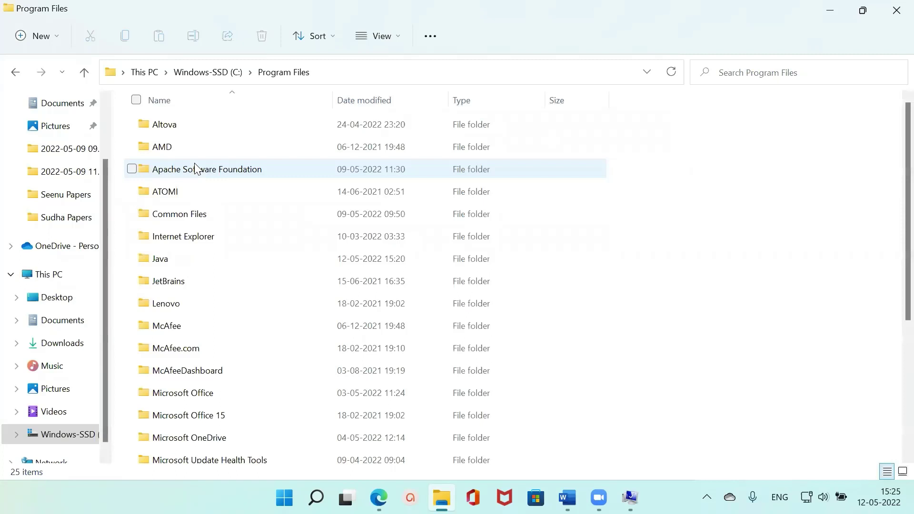
double_click(194, 265)
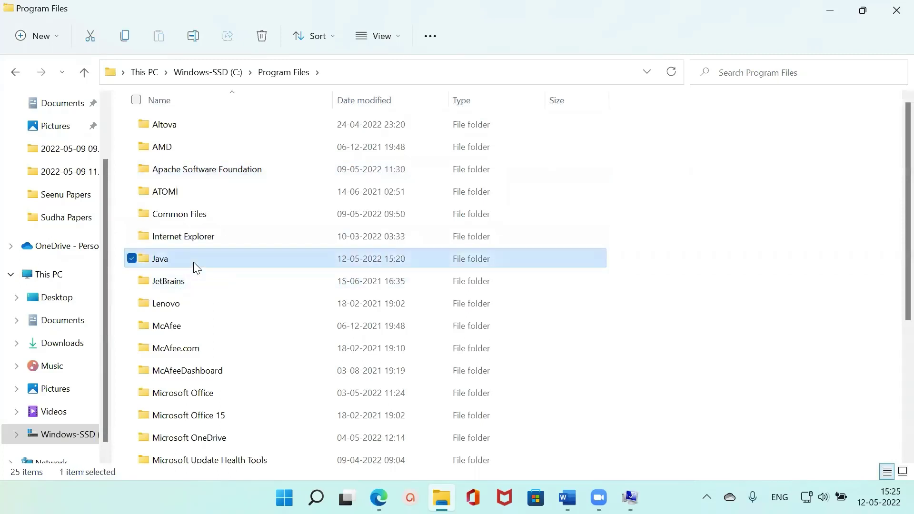
double_click(203, 126)
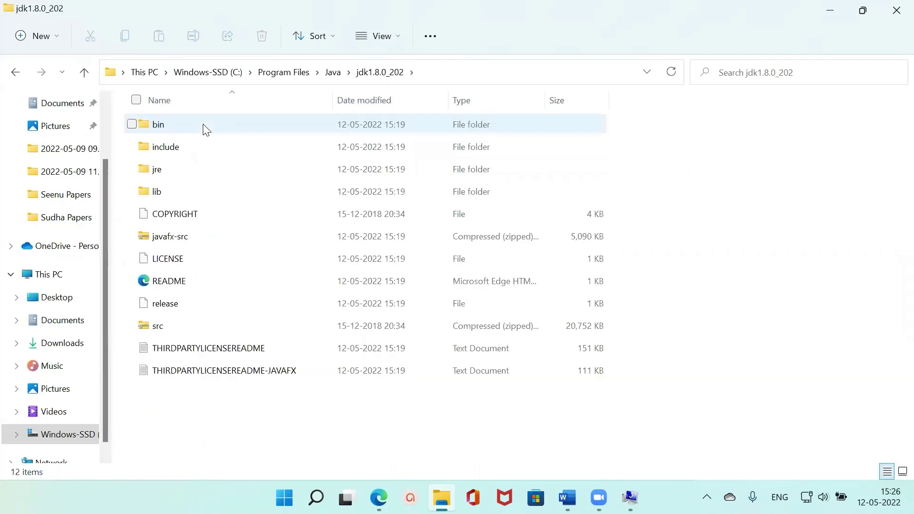
double_click(204, 127)
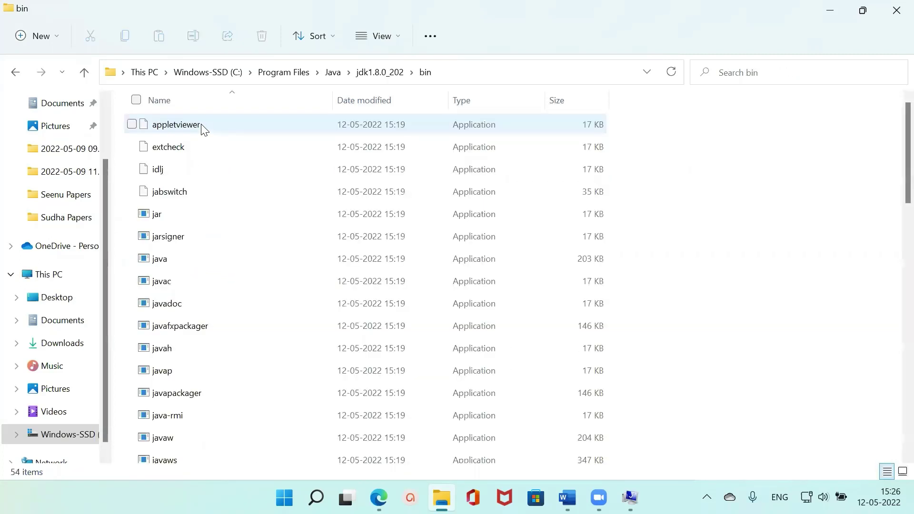
left_click(497, 74)
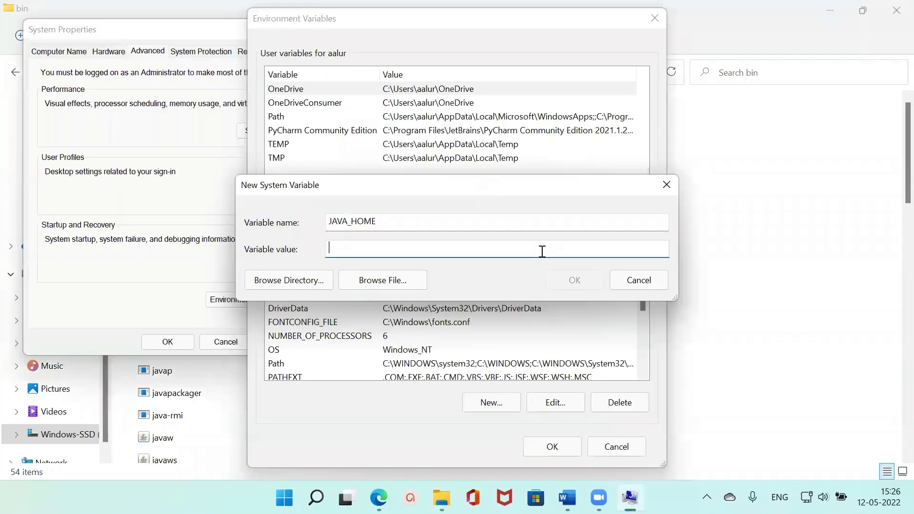
Set the JAVA_HOME value to C:\Program Files\Java\jdk1.8.0_202, without the bin subfolder, and save the new system variable
type("C:\\Program Files\\Java\\jdk1.8.0_202\\bin")
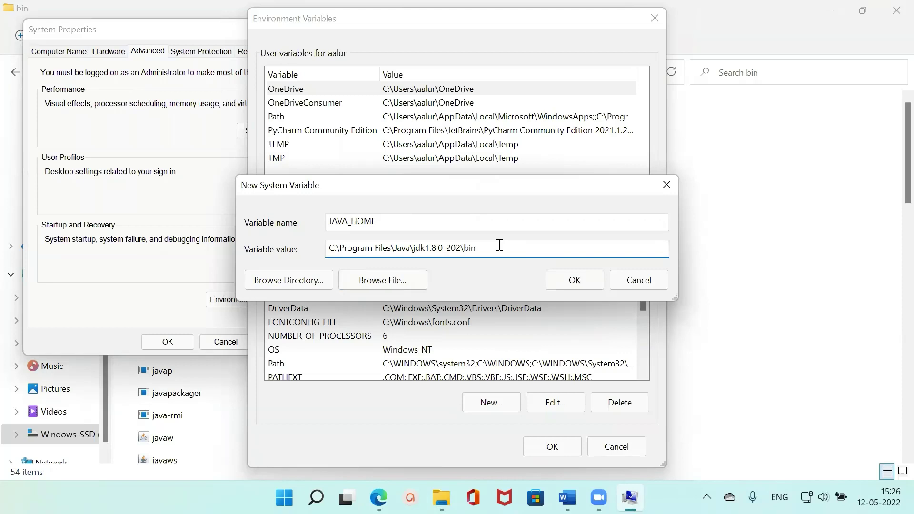
key("BackSpace")
key("BackSpace")
key("BackSpace")
key("BackSpace")
left_click(589, 282)
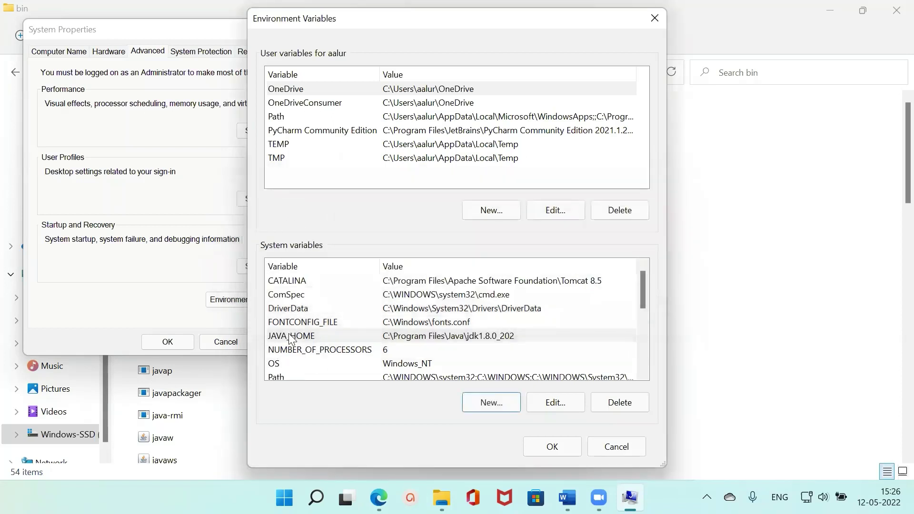
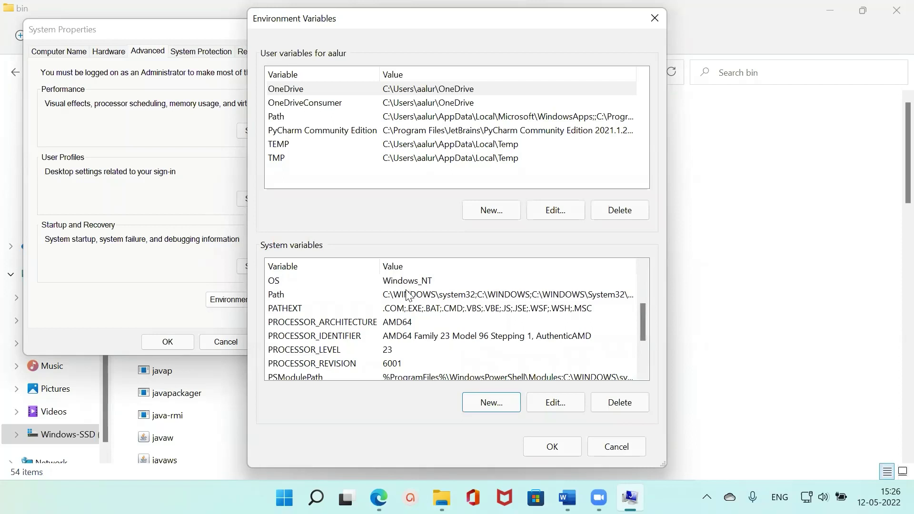
Try adding C:\Program Files\Java\jdk1.8.0_202\bin as a new entry in the system Path variable, and clear the entry
left_click(408, 294)
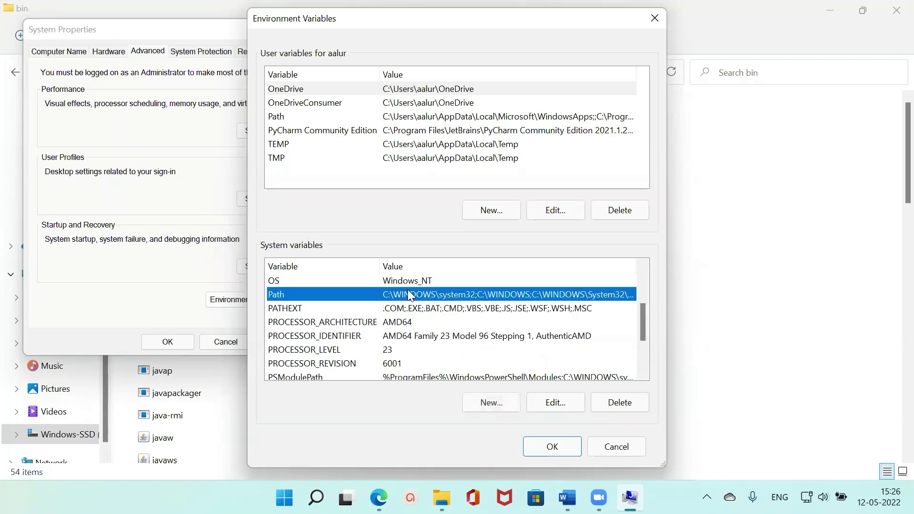
left_click(553, 404)
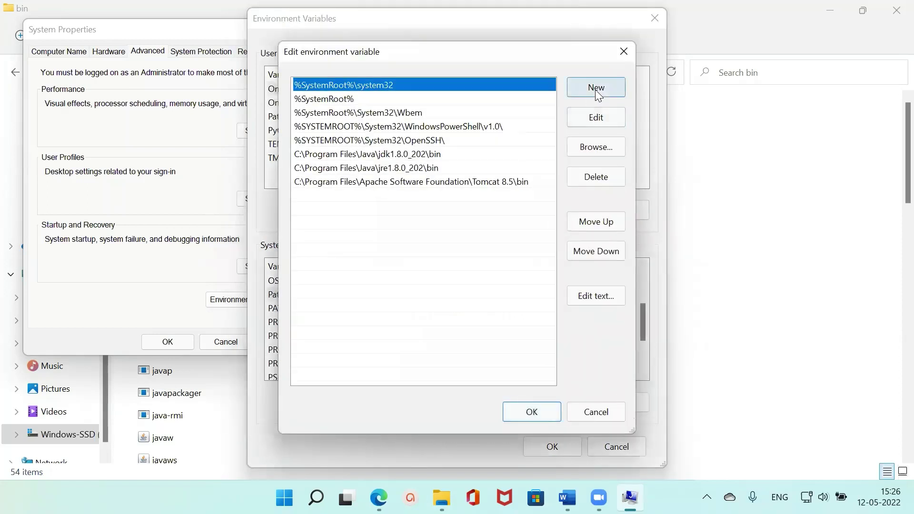
left_click(601, 89)
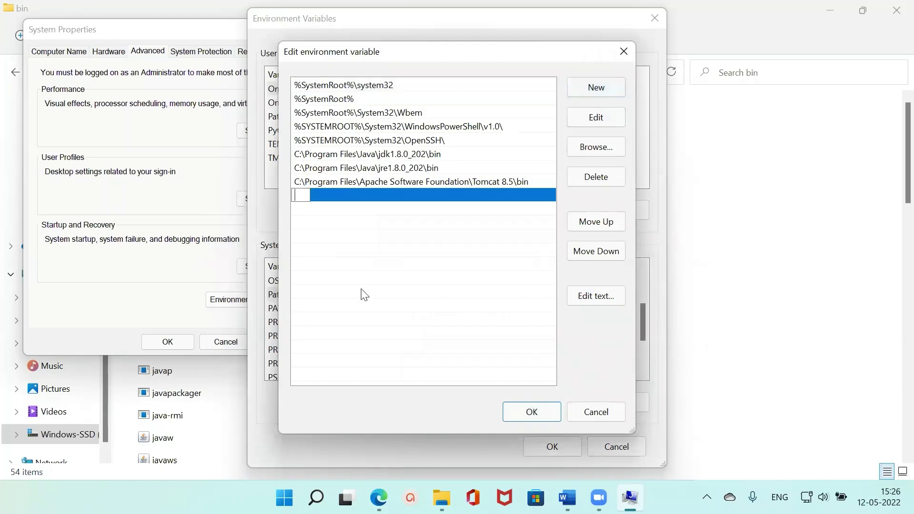
type("C:\\Program Files\\Java\\jdk1.8.0_202\\bin")
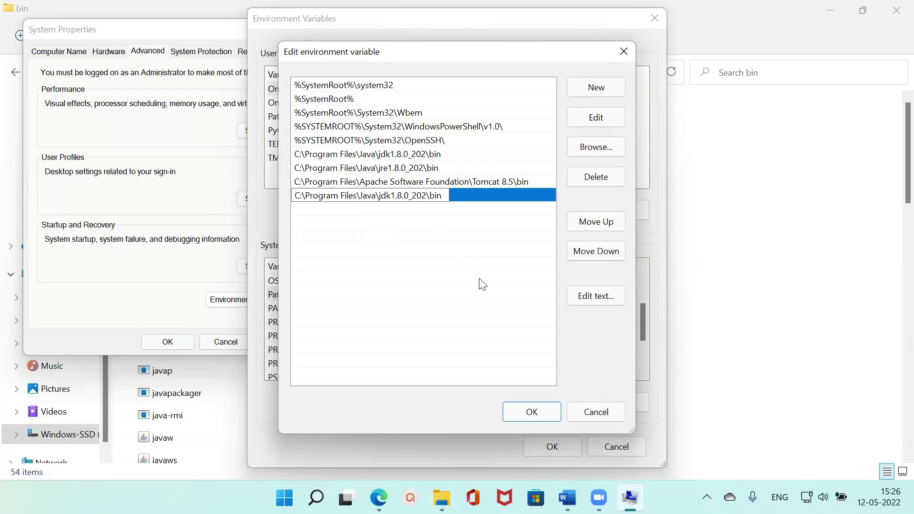
key("ctrl+a")
key("BackSpace")
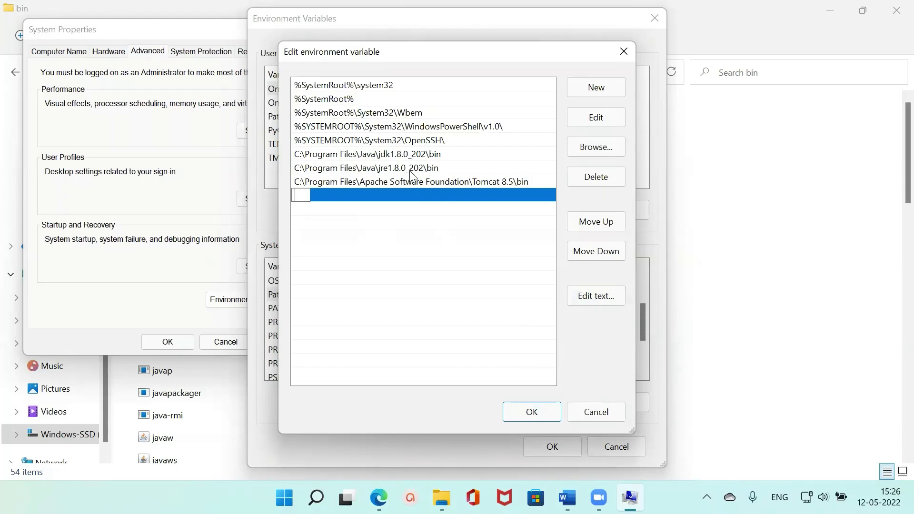
Review the JDK and JRE bin entries in the system Path variable and close its editor
key("super+h")
left_click_drag(449, 157, 488, 141)
mouse_move(373, 162)
left_mouse_down()
mouse_move(397, 163)
mouse_move(411, 177)
mouse_move(489, 143)
left_mouse_up()
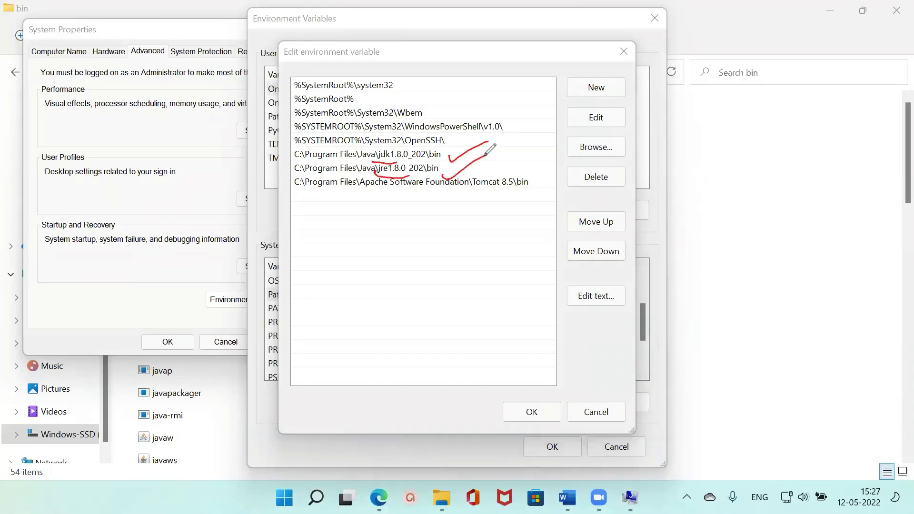
key("e")
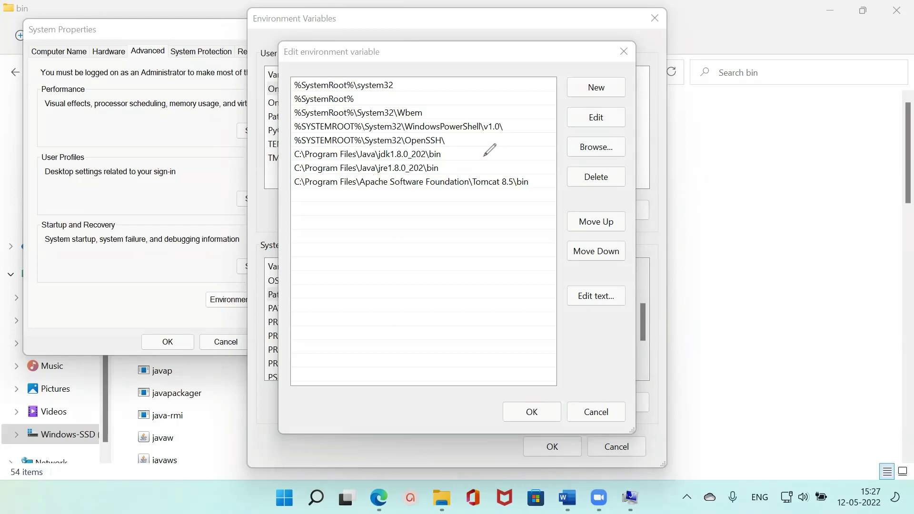
left_click(531, 412)
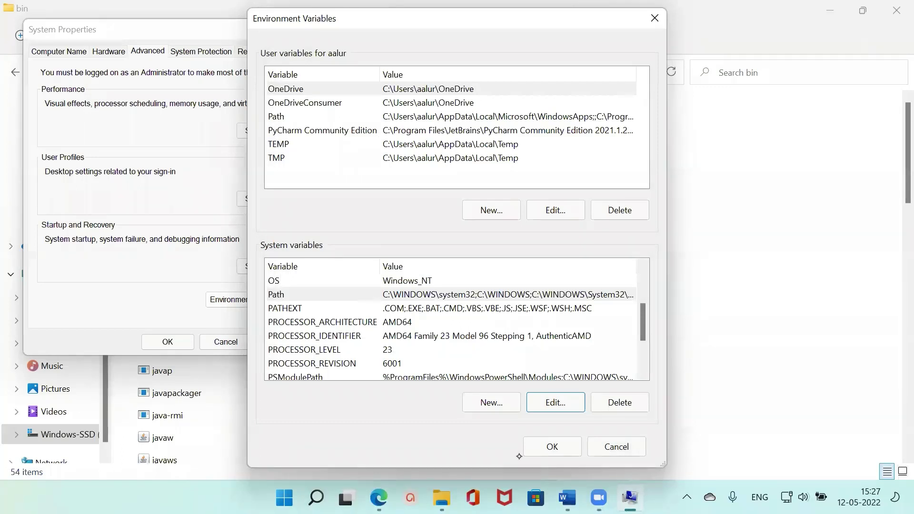
left_click_drag(333, 291, 354, 285)
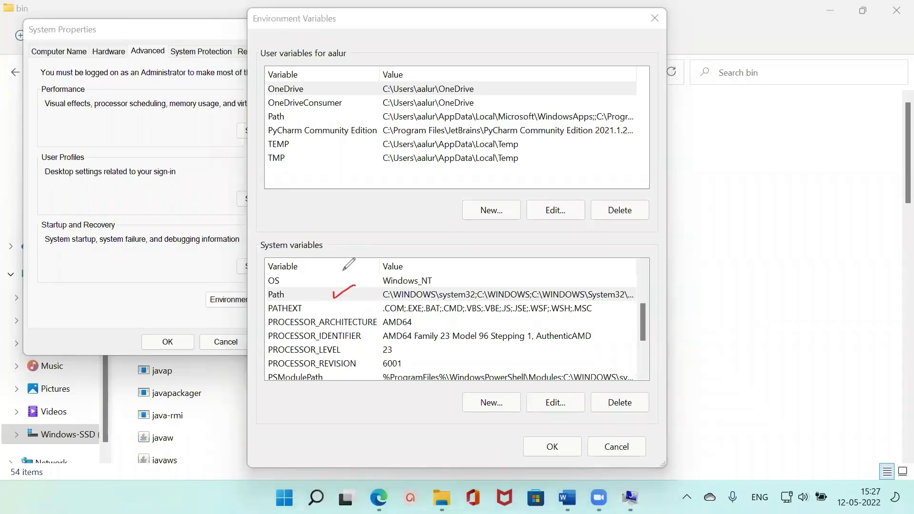
key("ctrl+z")
key("Escape")
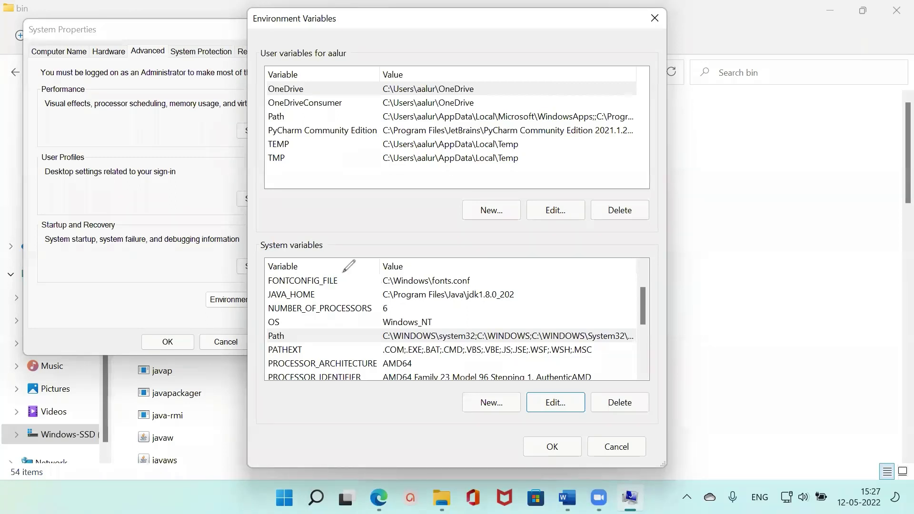
left_click_drag(323, 289, 354, 276)
left_click_drag(318, 333, 350, 320)
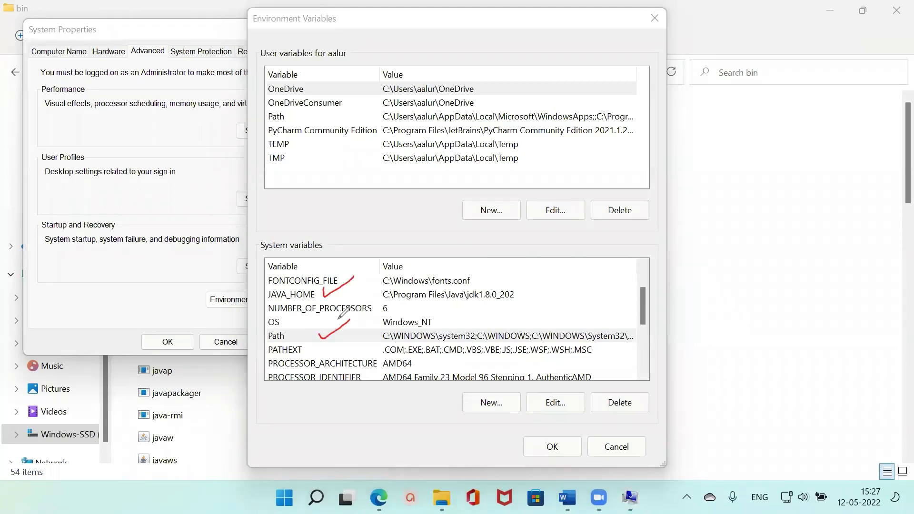
key("Escape")
Confirm the environment variable changes and close System Properties
left_click(552, 446)
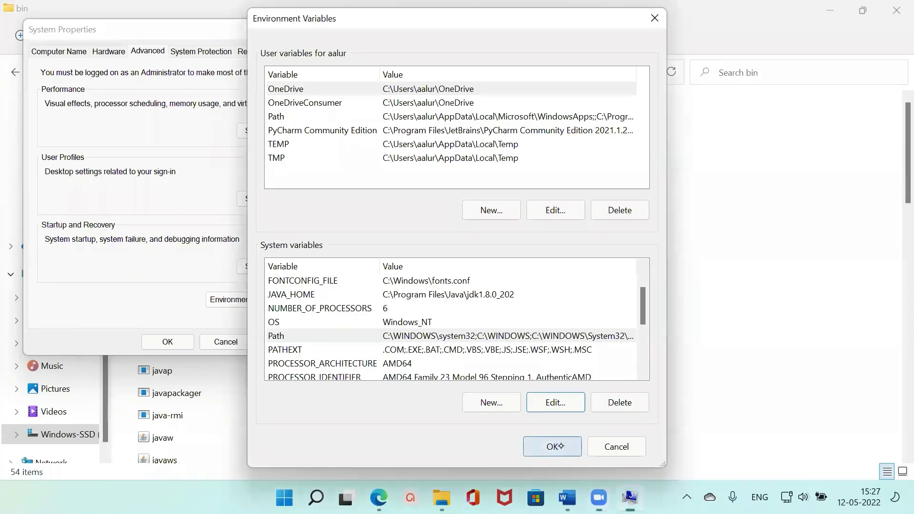
left_click(169, 342)
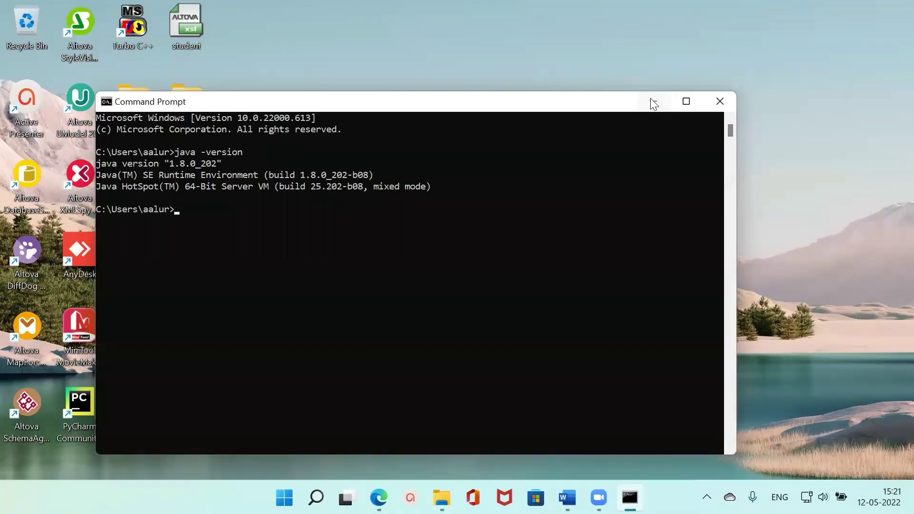
Minimize Command Prompt and open a blank Notepad document
left_click(653, 102)
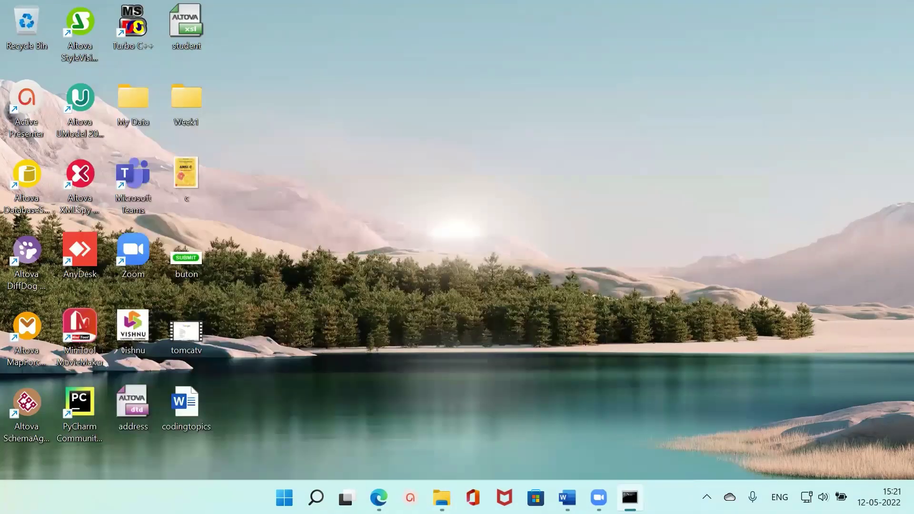
key("super+s")
type("note")
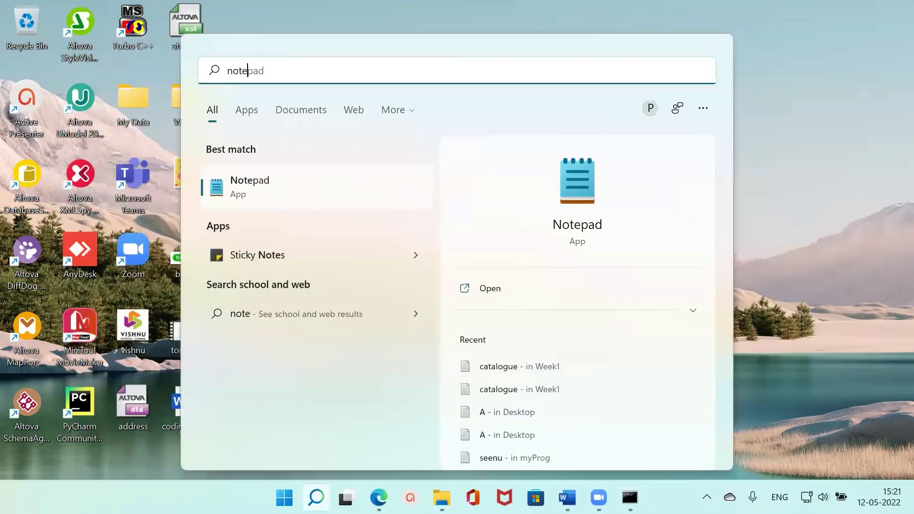
left_click(347, 200)
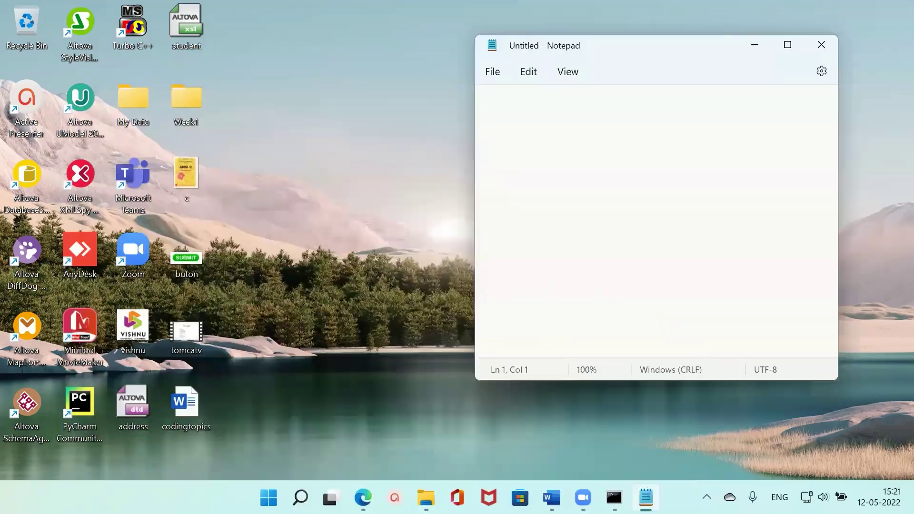
type("<?x")
key("BackSpace")
key("BackSpace")
key("BackSpace")
Write an empty Java class A with its braces on separate lines
type("class A{  }")
key("Left")
key("Return")
key("Return")
Declare the method public static void main(String args[]) with an empty body inside class A
left_click(487, 115)
type("pubcl")
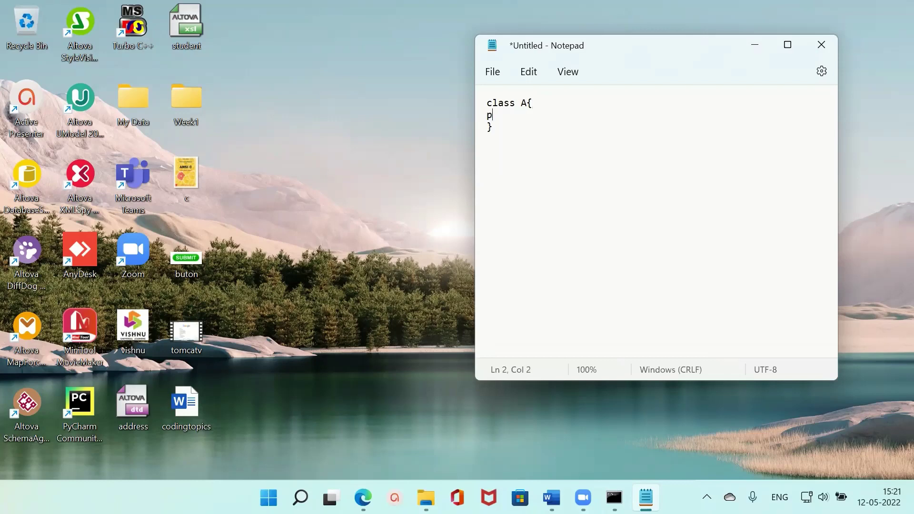
key("BackSpace")
key("BackSpace")
type("lic static void main")
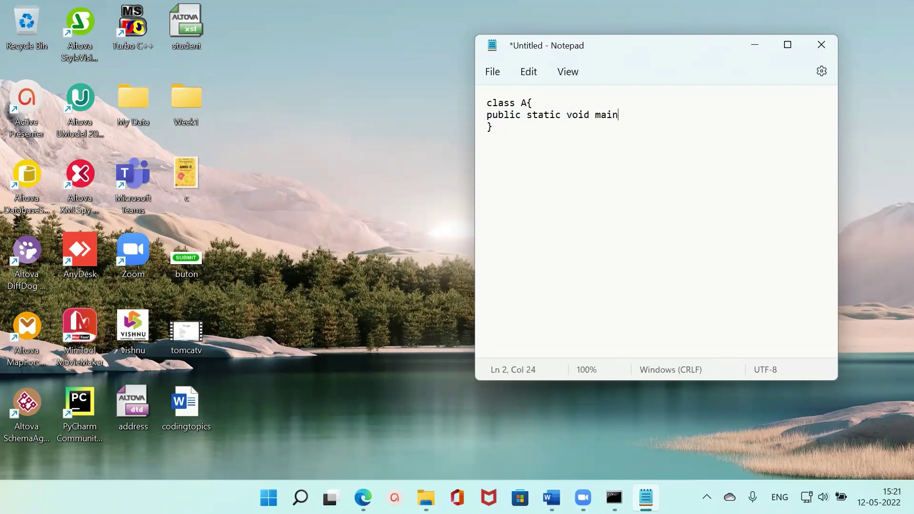
type("(){}")
type("STr")
key("BackSpace")
key("BackSpace")
type("tring args[]")
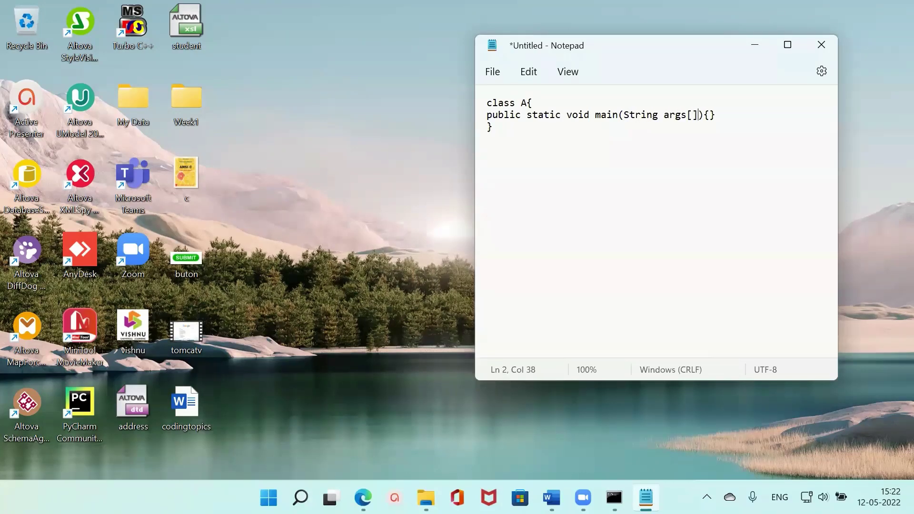
Put the main method's closing brace on its own line and add System.out.println("Hello"); inside the method body
type("){")
key("Return")
key("Return")
key("Up")
type("System.out.println")
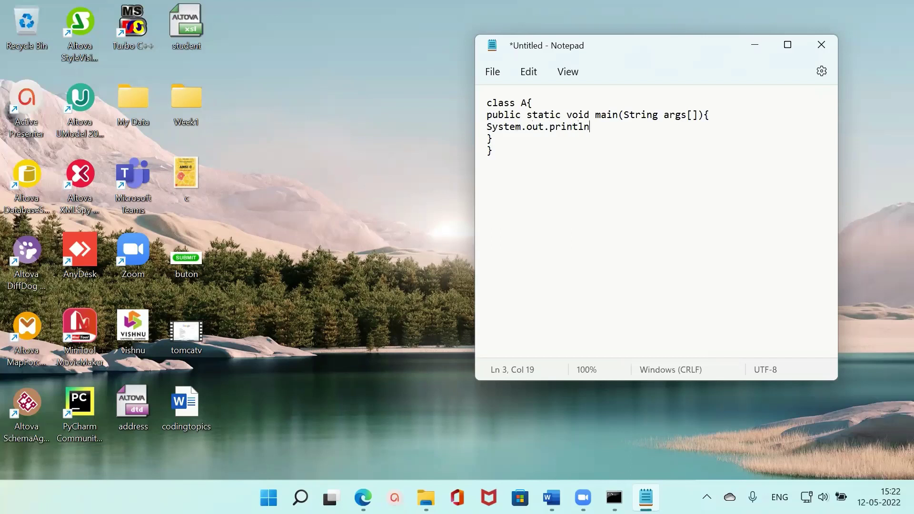
type("();")
type("\"\"")
type("Hello\");")
Save the program to the Desktop under the file name A.java
left_click(499, 72)
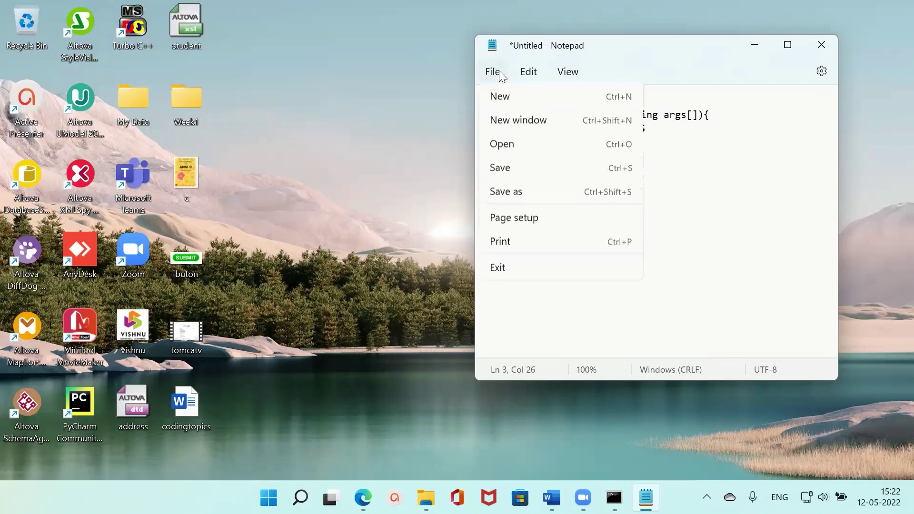
left_click(519, 195)
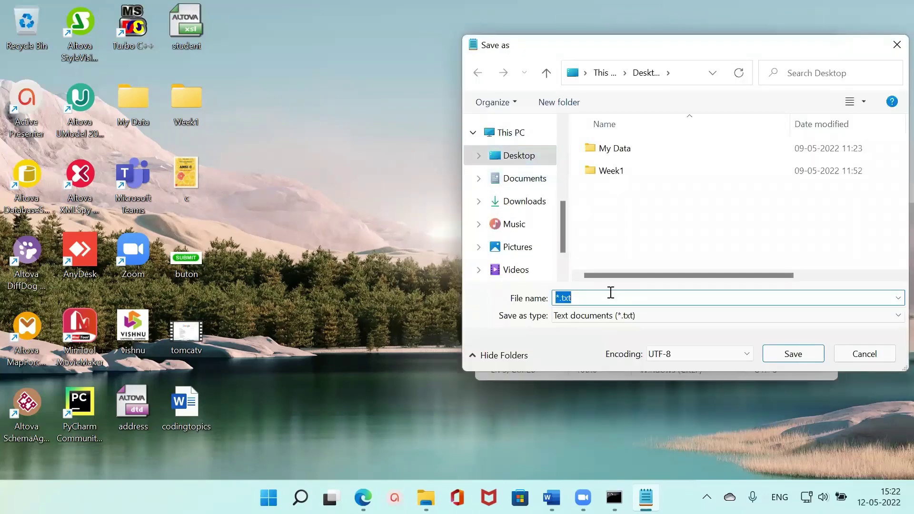
type("A.java")
key("Return")
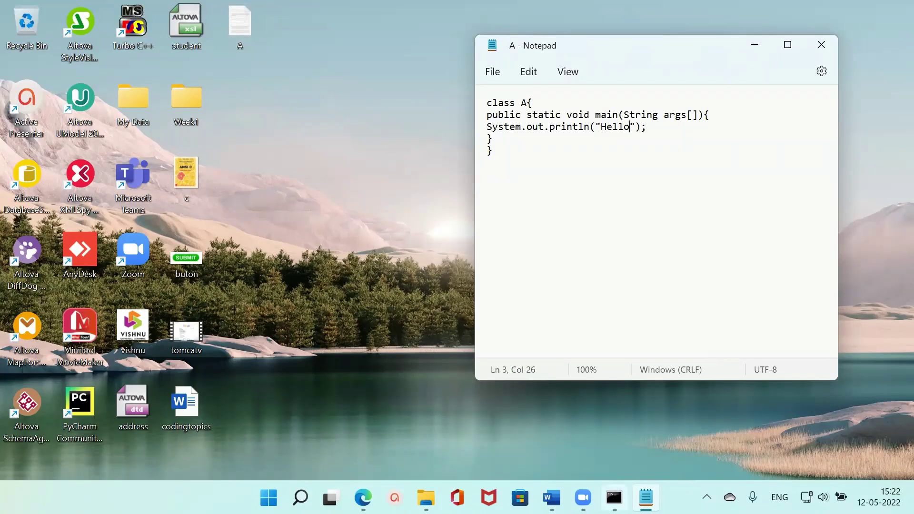
Switch to Command Prompt and change the working directory to desktop
left_click(615, 498)
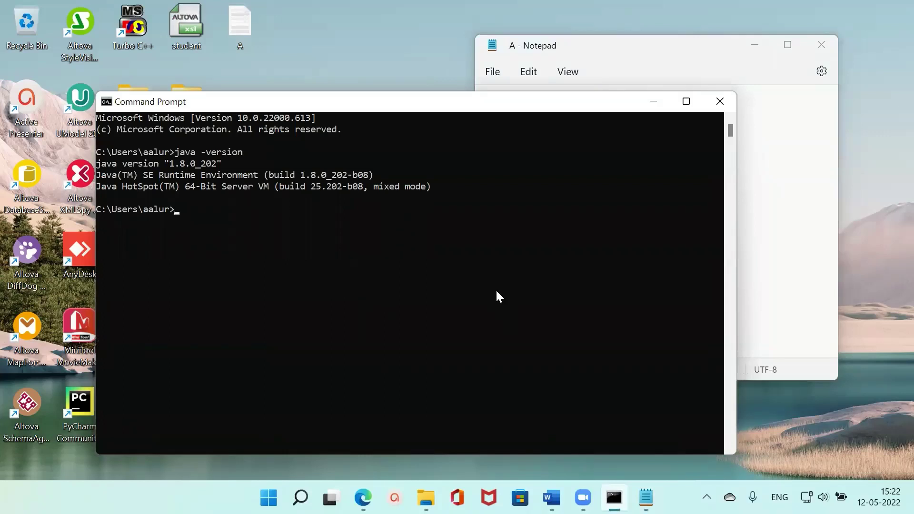
type("cd desktop")
key("Return")
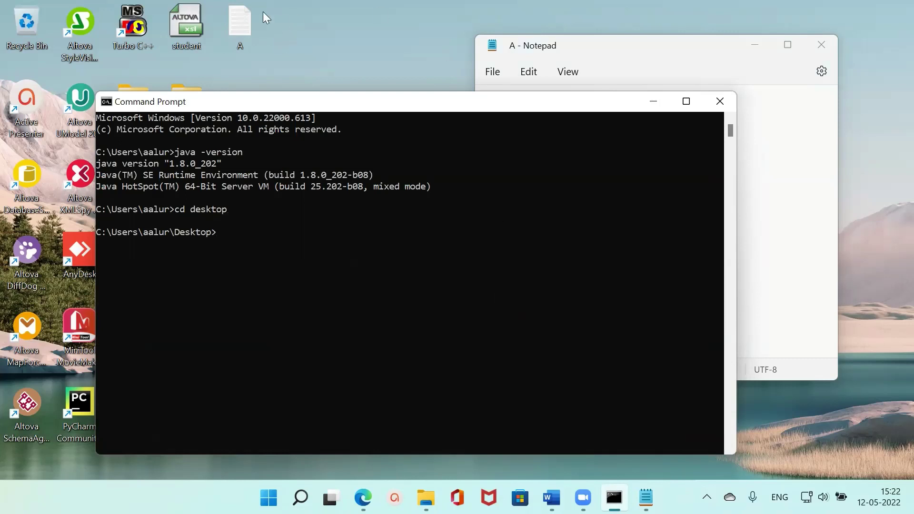
Compile A.java with javac and run the compiled class A with java
type("javac A.java")
key("Return")
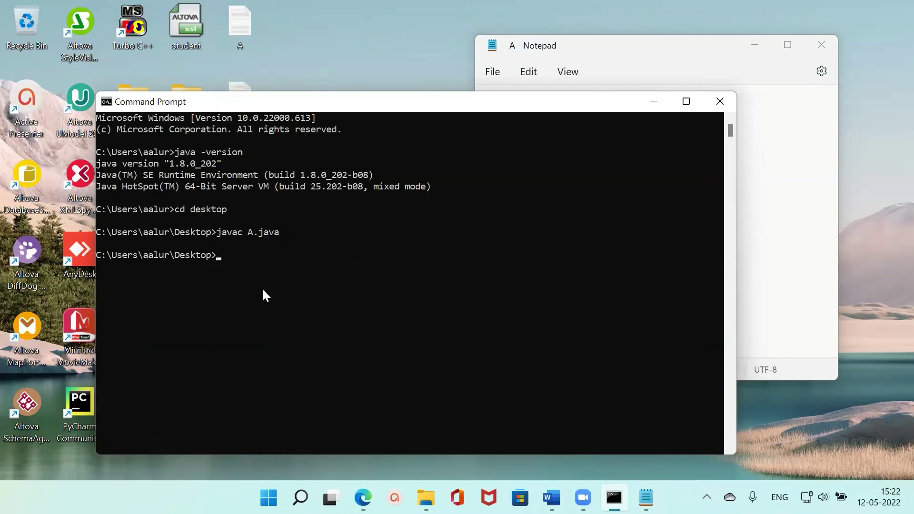
type("java A")
key("Return")
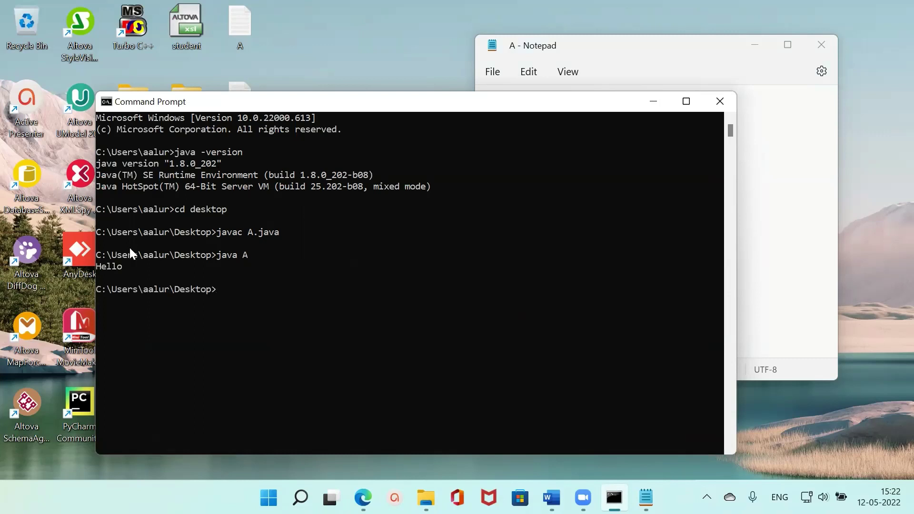